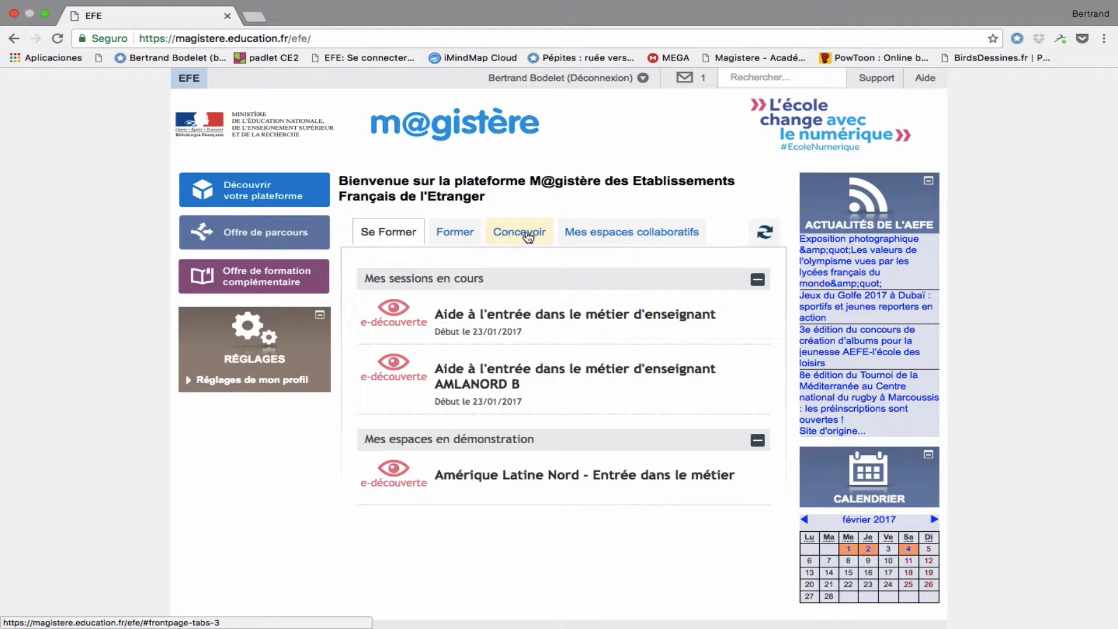
Open the Classe Virtuelle page under Module 0 of the course in design "Amérique Latine Nord - Entrée dans le métier".
{"action": "left_click", "coordinate": [525, 233]}
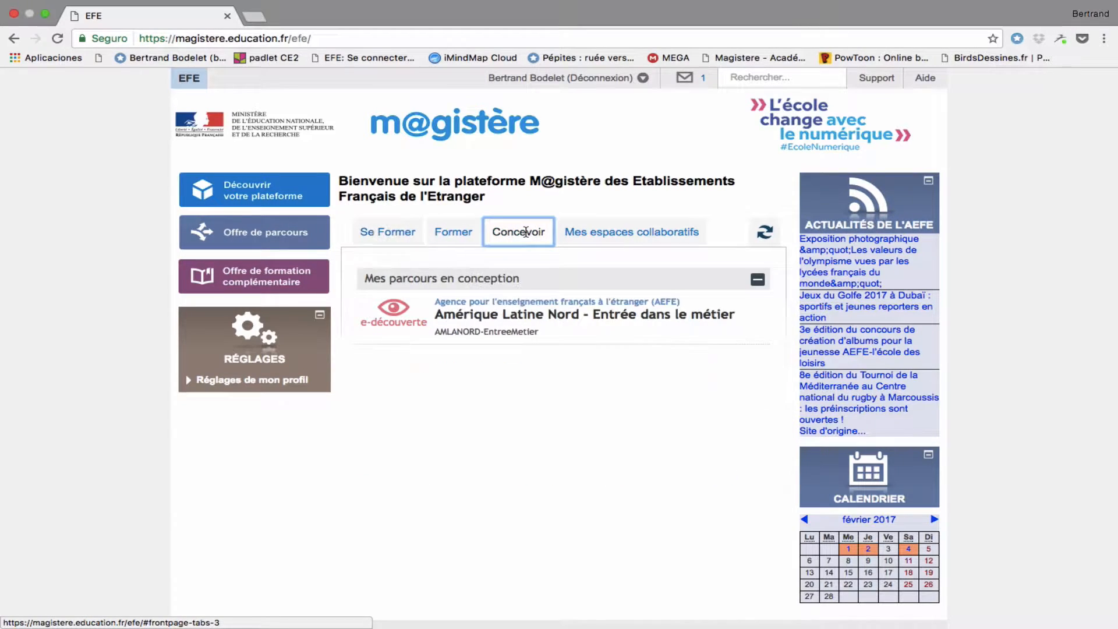
{"action": "left_click", "coordinate": [514, 323]}
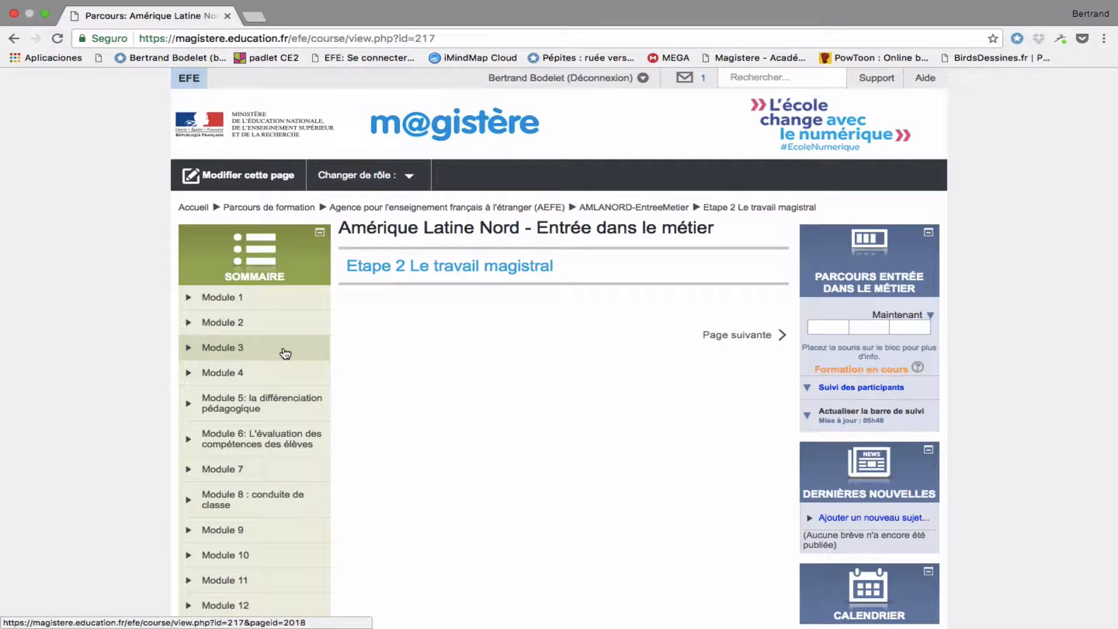
{"action": "scroll", "coordinate": [286, 353], "scroll_direction": "down", "scroll_amount": 10}
{"action": "scroll", "coordinate": [286, 354], "scroll_direction": "down", "scroll_amount": 7}
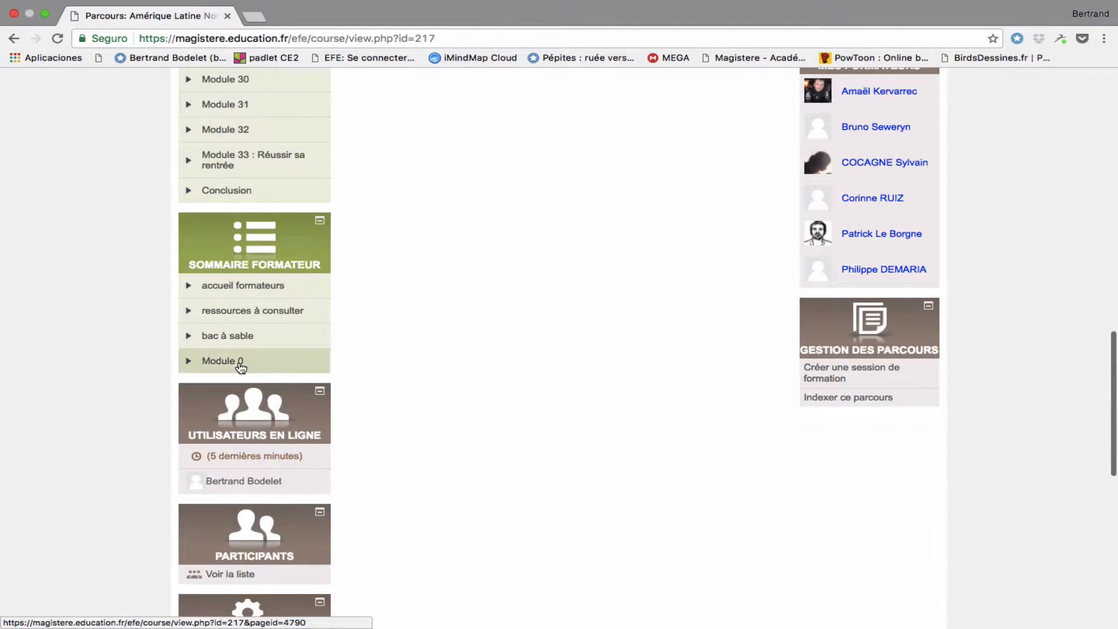
{"action": "left_click", "coordinate": [189, 366]}
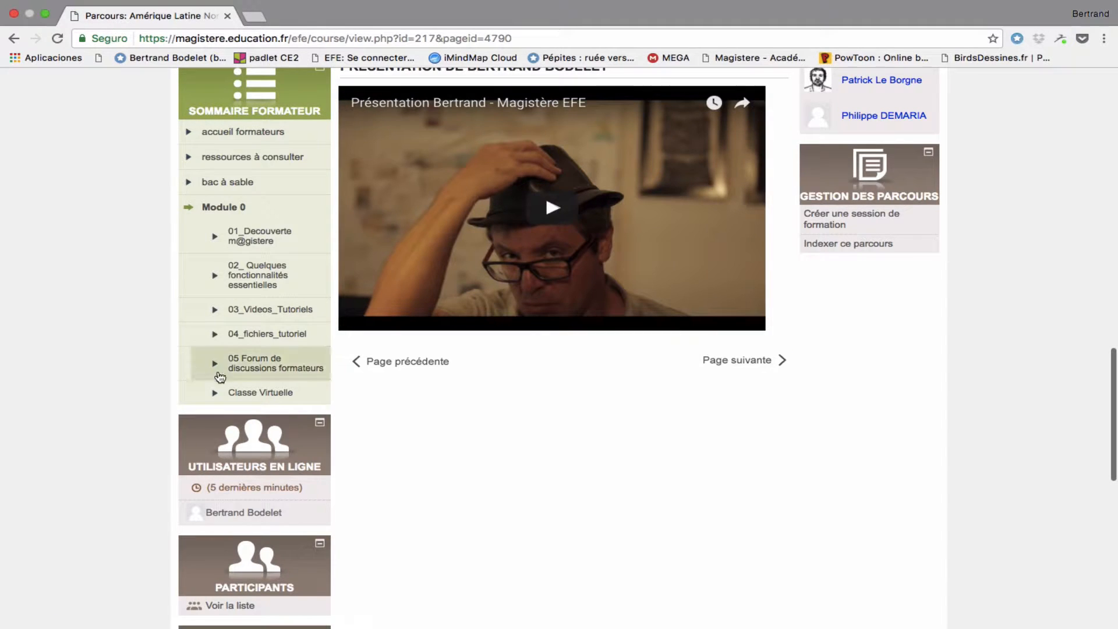
{"action": "left_click", "coordinate": [256, 394]}
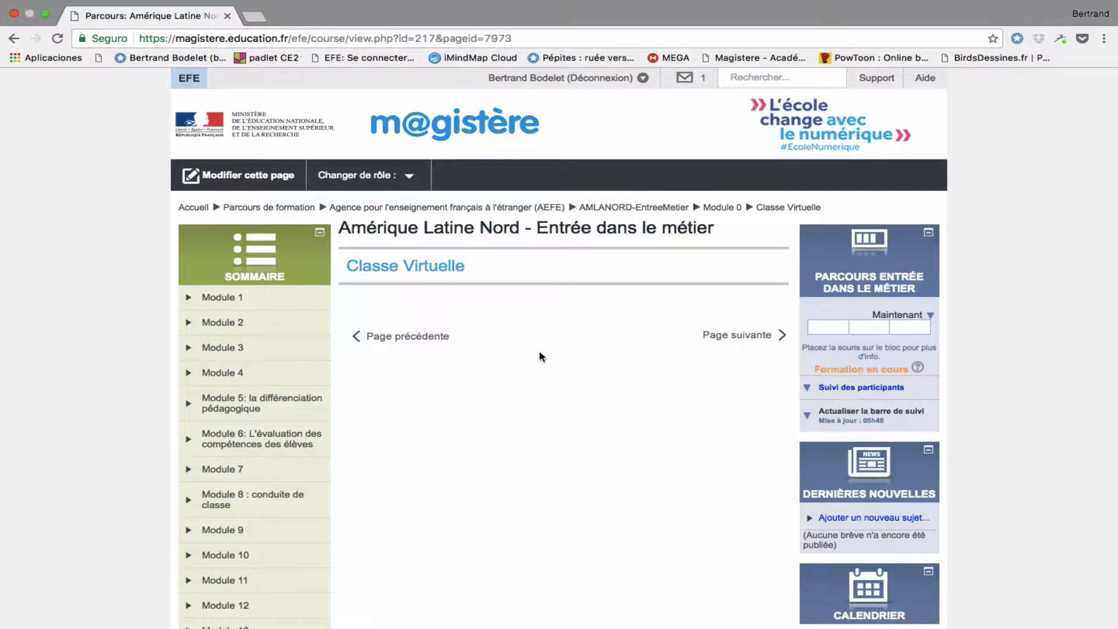
Turn on editing for the Classe Virtuelle page and add a Via activity to it.
{"action": "left_click", "coordinate": [262, 182]}
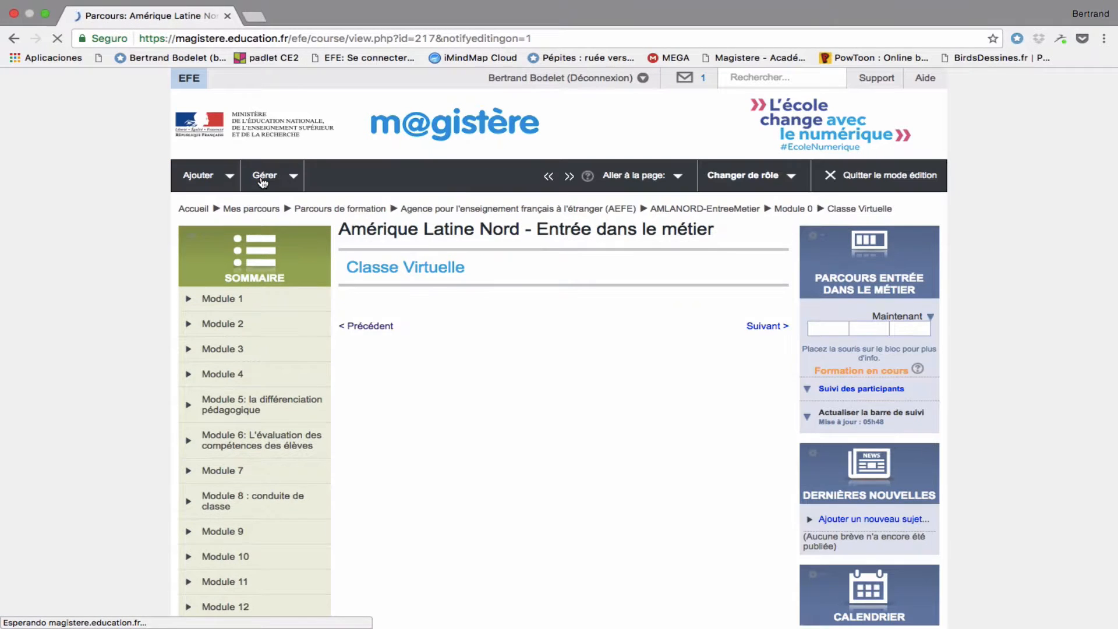
{"action": "left_click", "coordinate": [220, 181]}
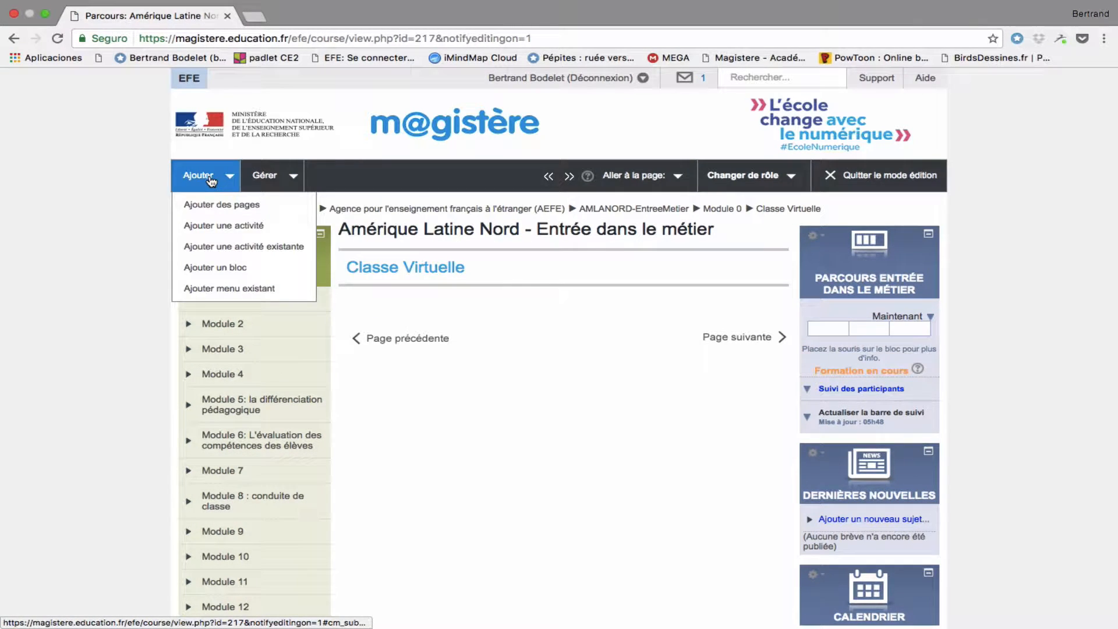
{"action": "left_click", "coordinate": [214, 229]}
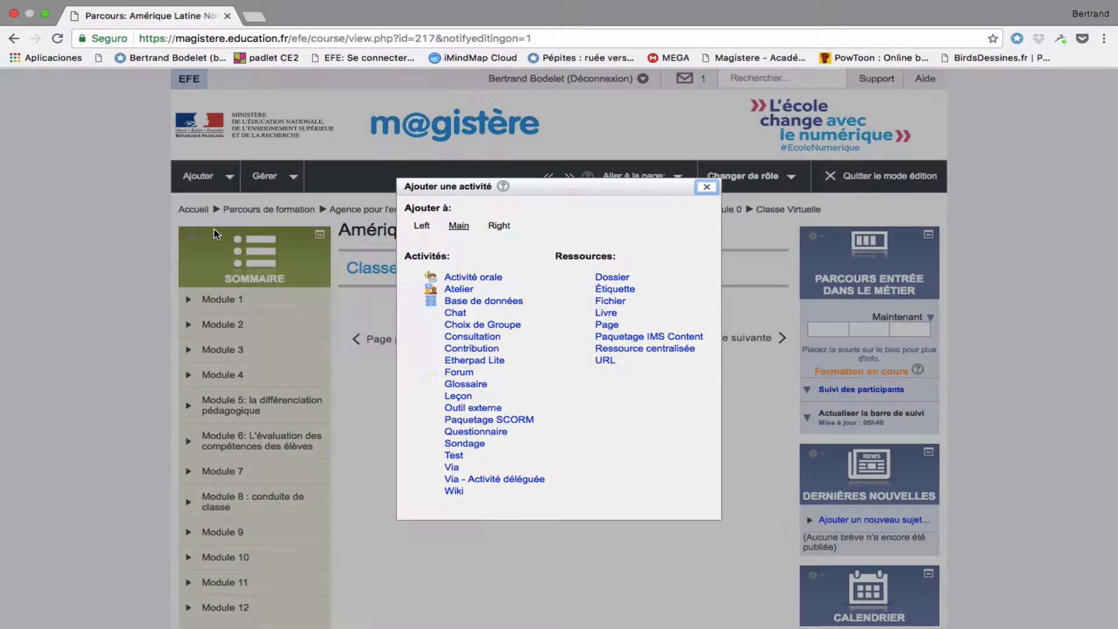
{"action": "left_click", "coordinate": [454, 468]}
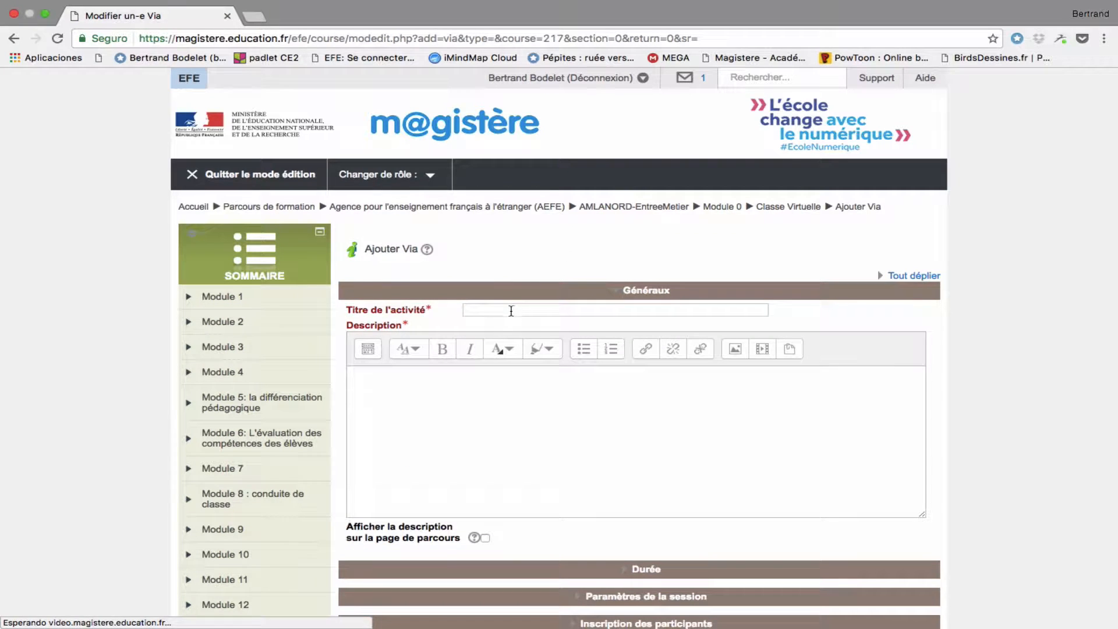
Title the Via activity "Notre première classe virtuelle".
{"action": "left_click", "coordinate": [512, 311]}
{"action": "type", "text": "Notre première clas"}
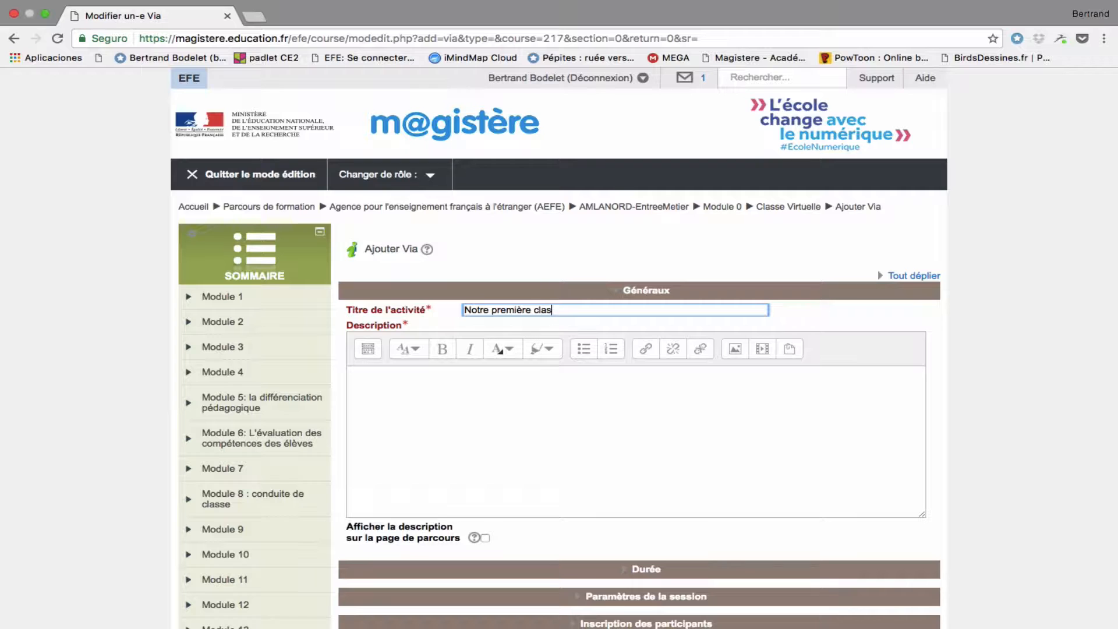
{"action": "type", "text": "tuelle"}
Enter the description "Bienvenue sur Notre première classe virtuelle" and enable its display on the course page.
{"action": "left_click", "coordinate": [425, 373]}
{"action": "type", "text": "Bienvenue "}
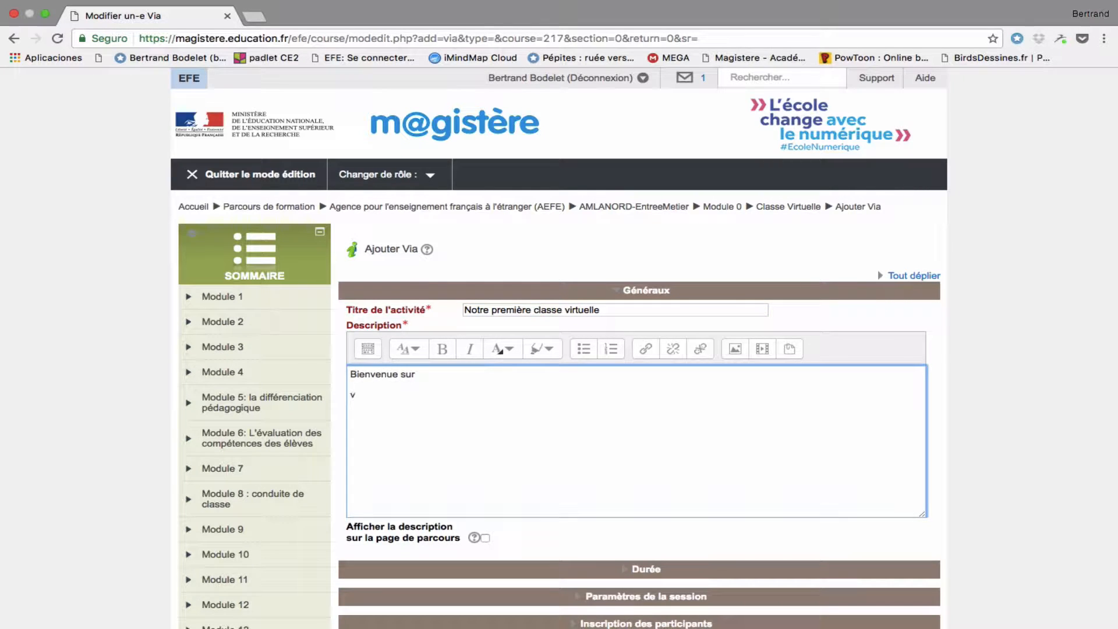
{"action": "type", "text": "sur"}
{"action": "type", "text": "Notre première classe virtuelle"}
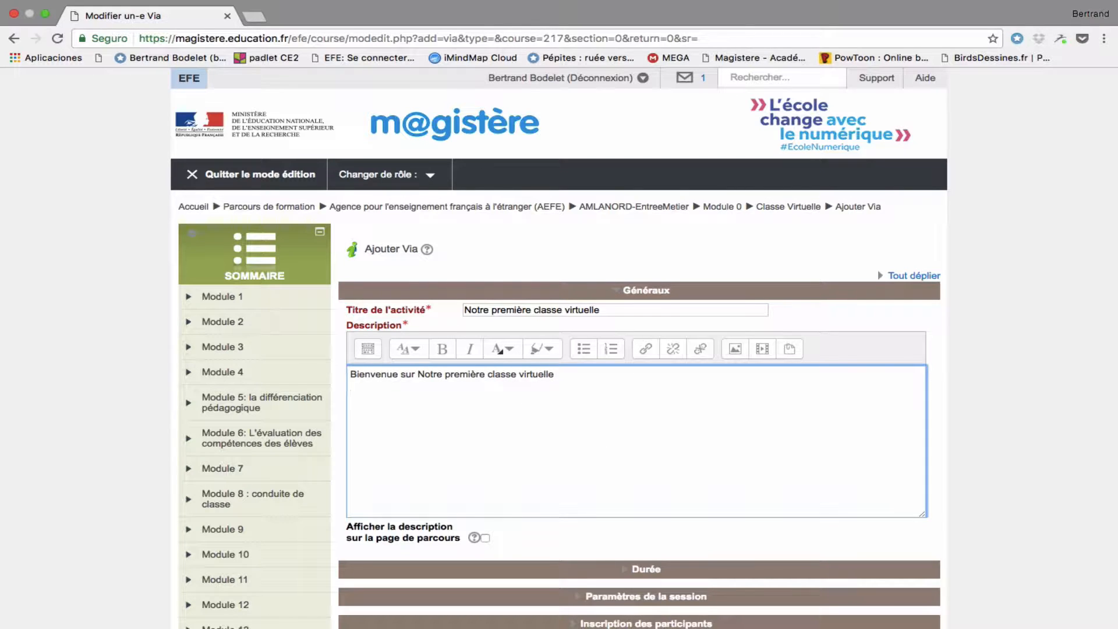
{"action": "left_click", "coordinate": [486, 538]}
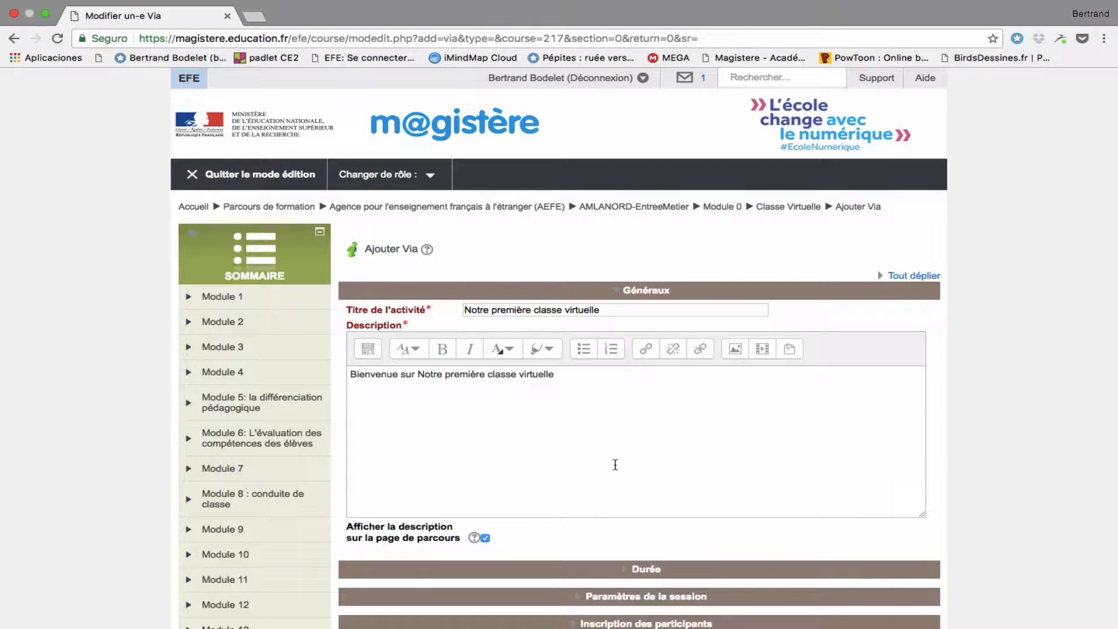
Set the activity's availability start to 5 février 2017 at 17:00 in the Durée section.
{"action": "scroll", "coordinate": [615, 465], "scroll_direction": "down", "scroll_amount": 3}
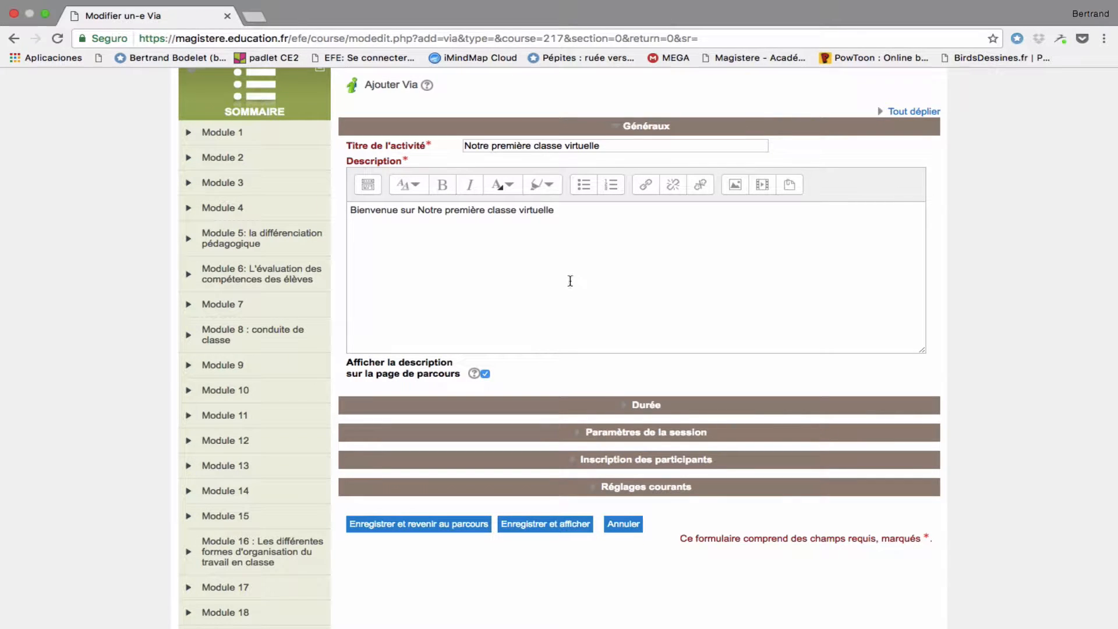
{"action": "left_click", "coordinate": [638, 408]}
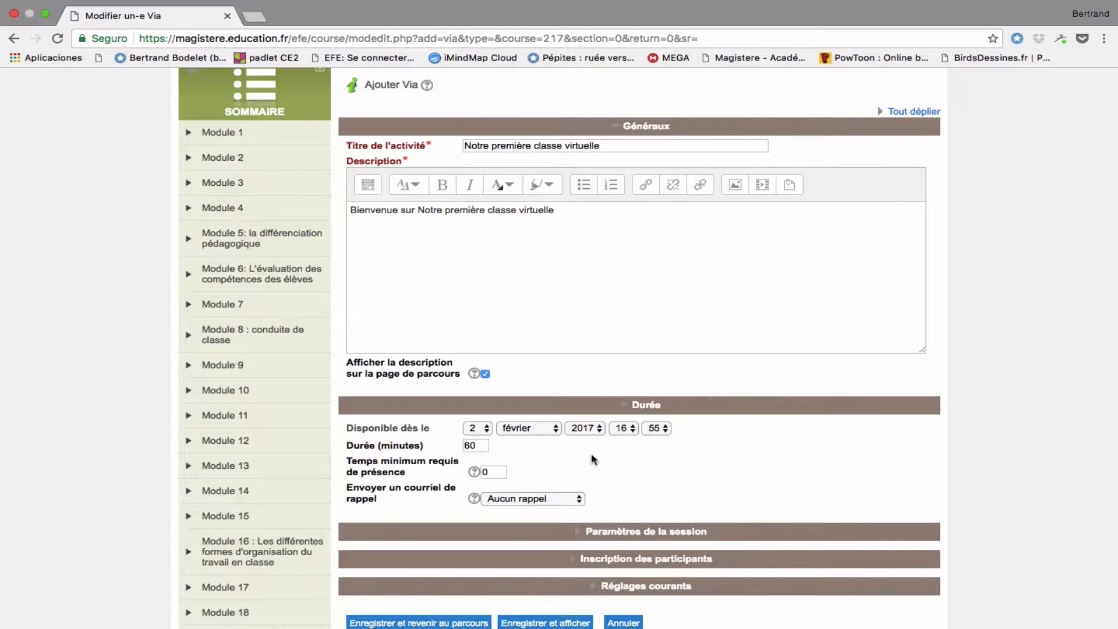
{"action": "left_click", "coordinate": [488, 430]}
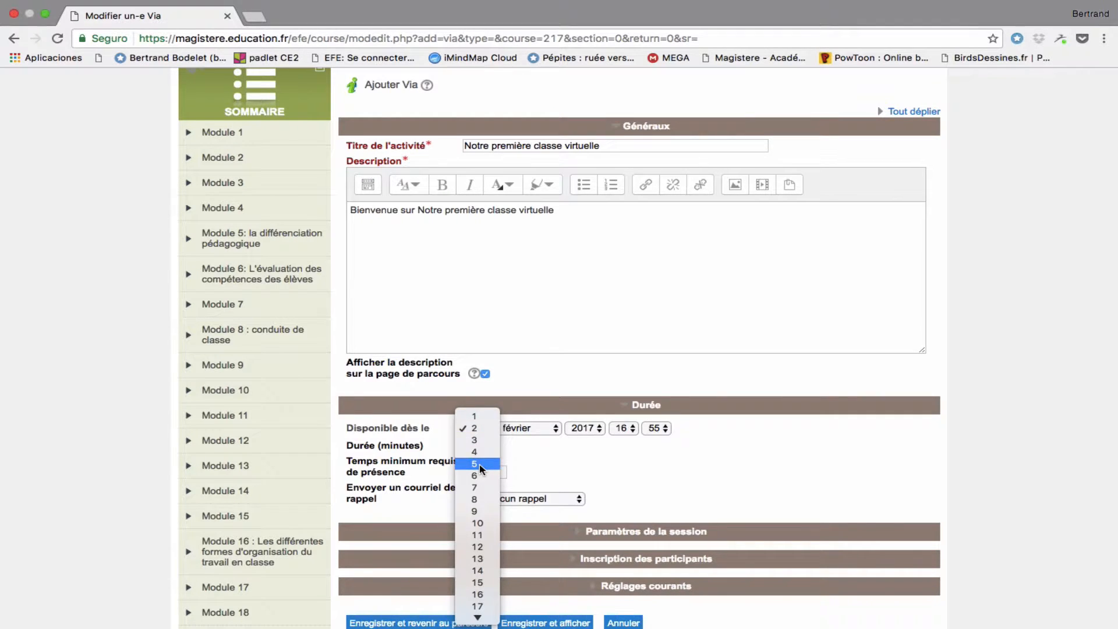
{"action": "key", "text": "Escape"}
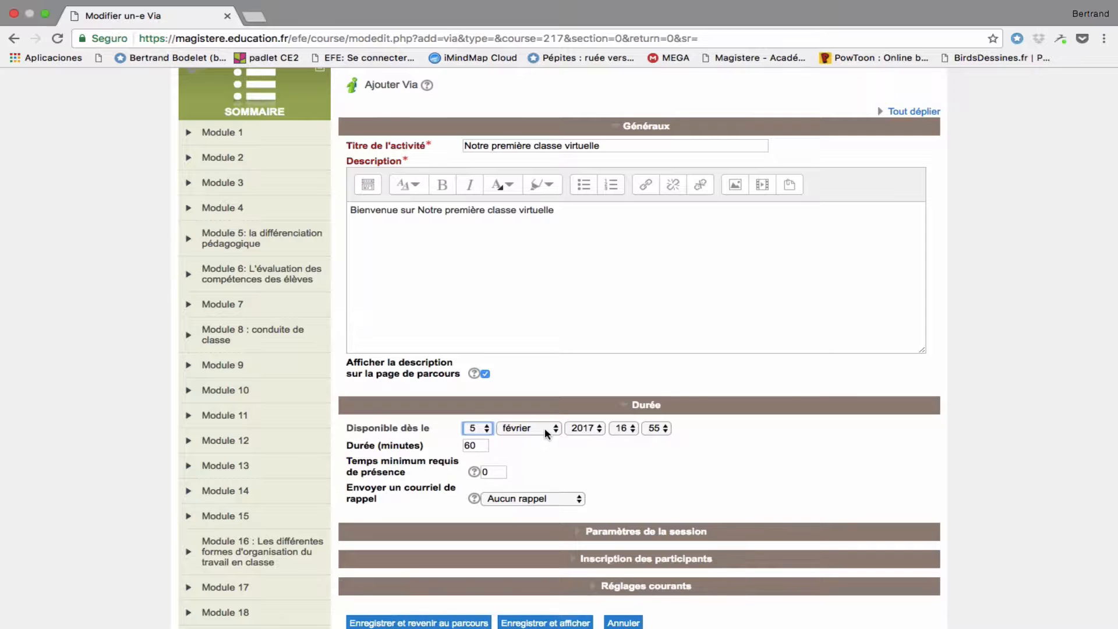
{"action": "left_click", "coordinate": [623, 429]}
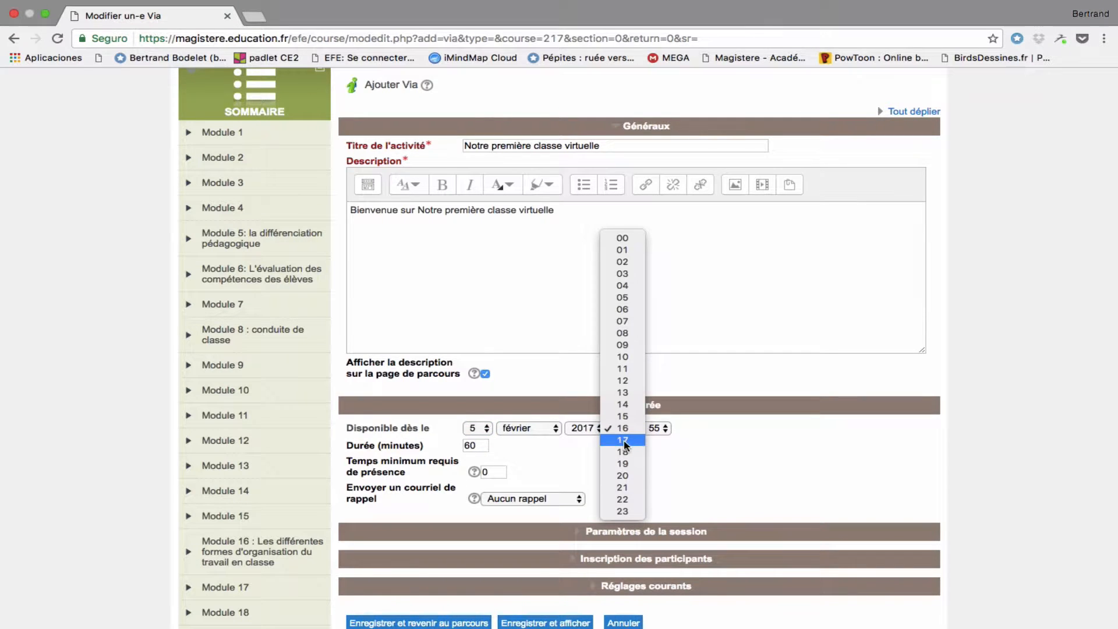
{"action": "left_click", "coordinate": [651, 444]}
{"action": "left_click", "coordinate": [660, 432]}
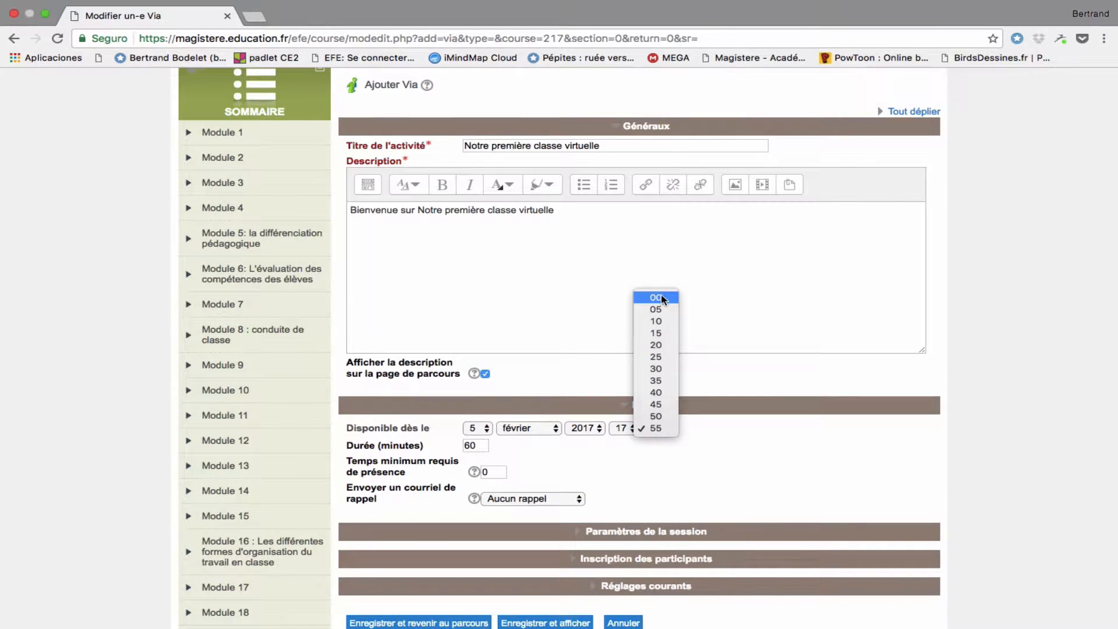
{"action": "left_click", "coordinate": [664, 298]}
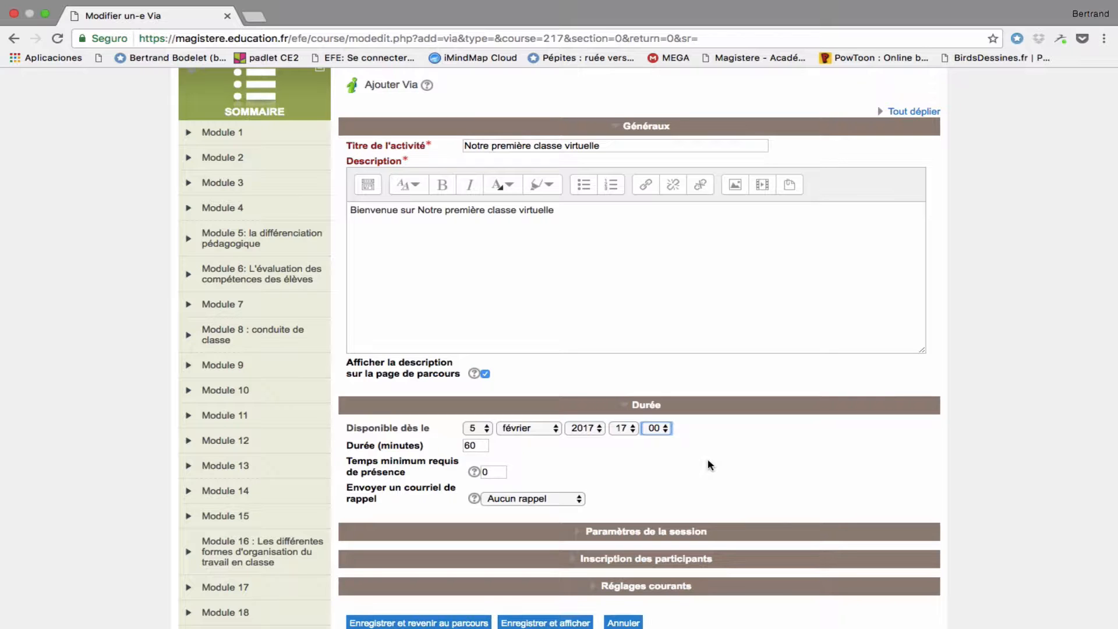
Look through the side blocks below the course summary, including Participants, Réglages and Mes formateurs, and return to the form.
{"action": "scroll", "coordinate": [708, 463], "scroll_direction": "down", "scroll_amount": 12}
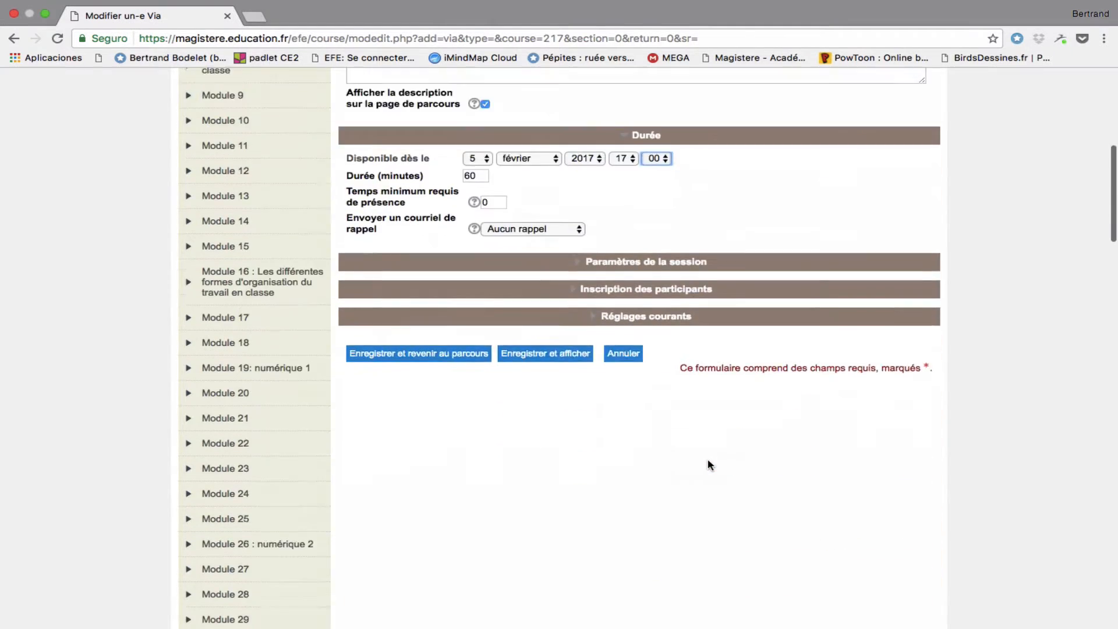
{"action": "scroll", "coordinate": [708, 463], "scroll_direction": "down", "scroll_amount": 10}
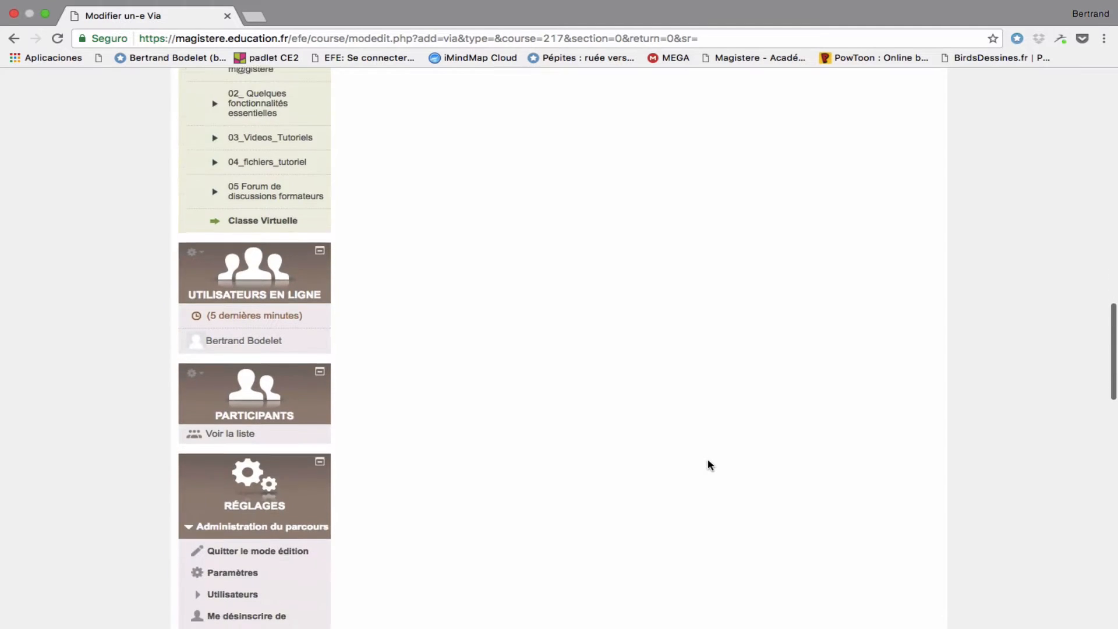
{"action": "scroll", "coordinate": [709, 464], "scroll_direction": "down", "scroll_amount": 9}
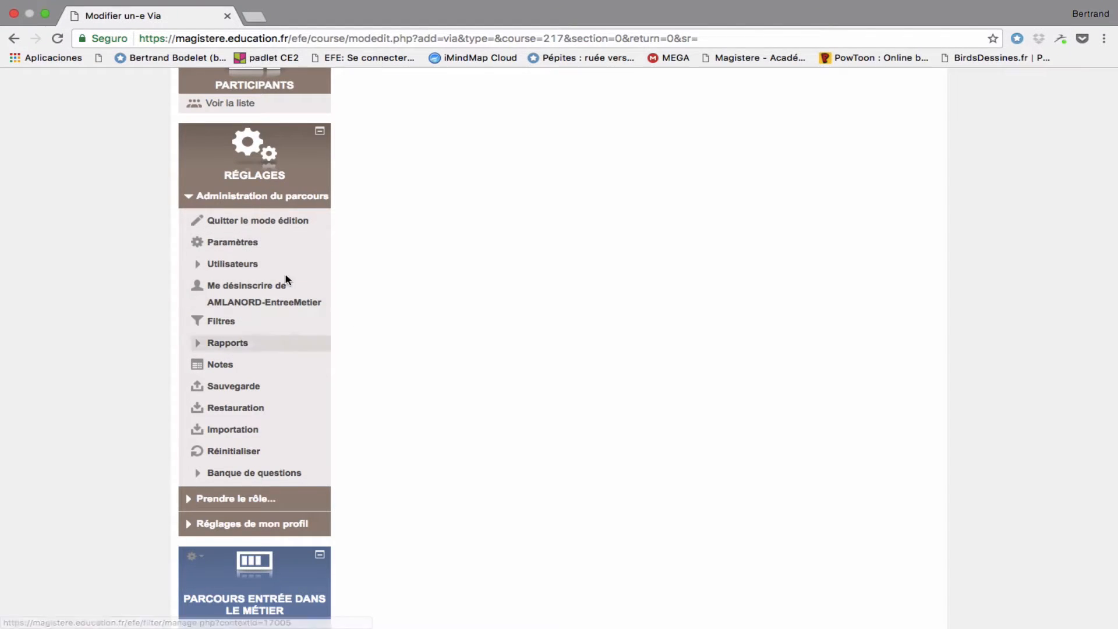
{"action": "scroll", "coordinate": [239, 315], "scroll_direction": "down", "scroll_amount": 7}
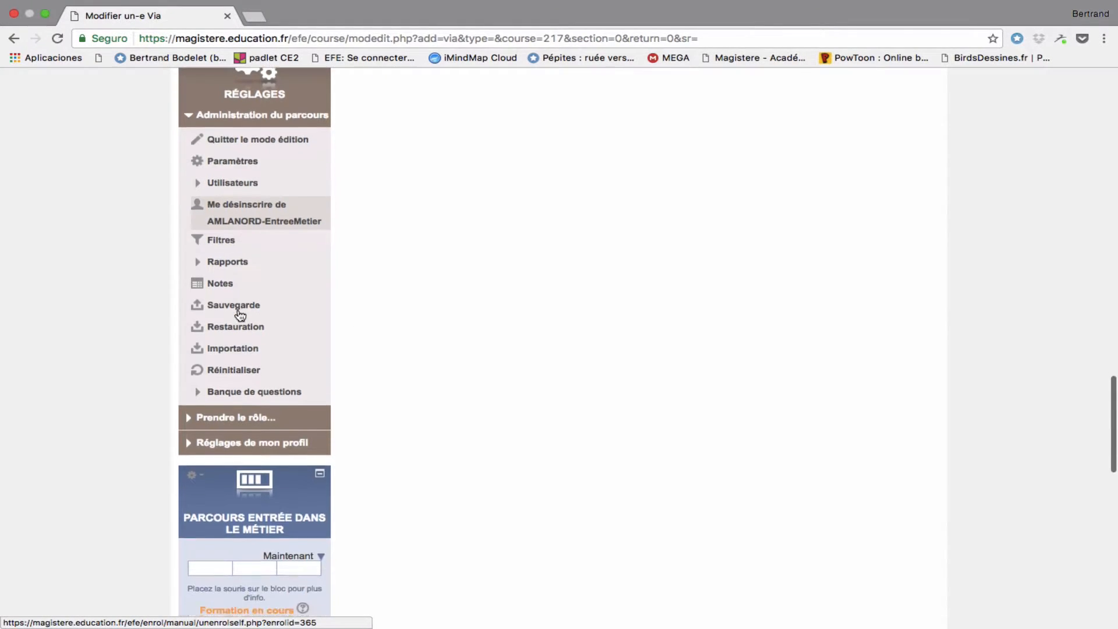
{"action": "scroll", "coordinate": [240, 314], "scroll_direction": "down", "scroll_amount": 6}
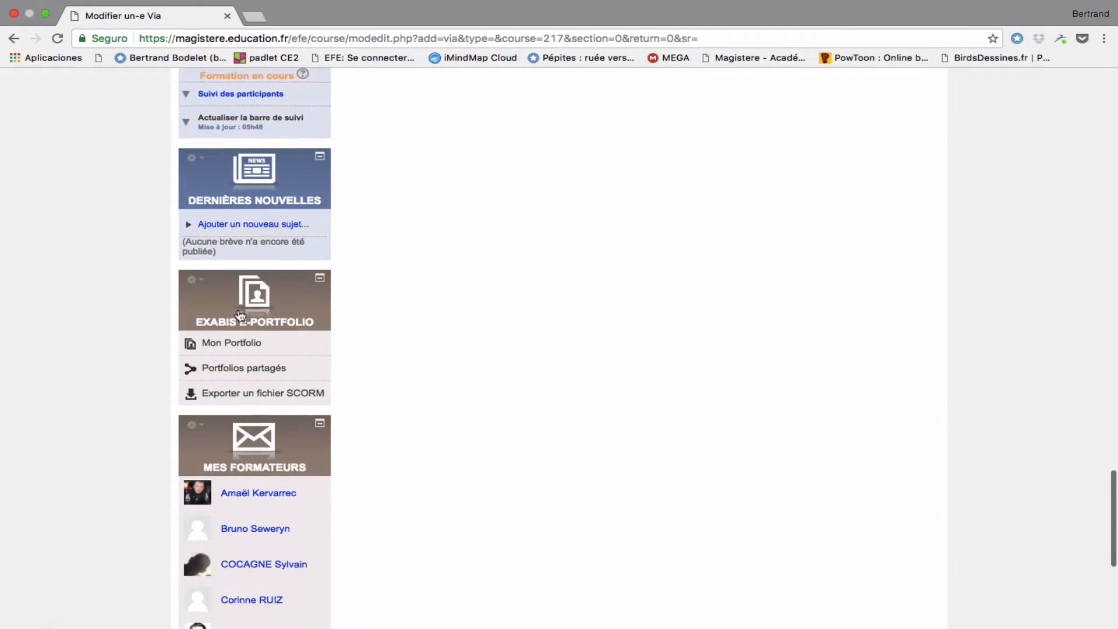
{"action": "scroll", "coordinate": [238, 312], "scroll_direction": "down", "scroll_amount": 4}
{"action": "scroll", "coordinate": [238, 308], "scroll_direction": "up", "scroll_amount": 20}
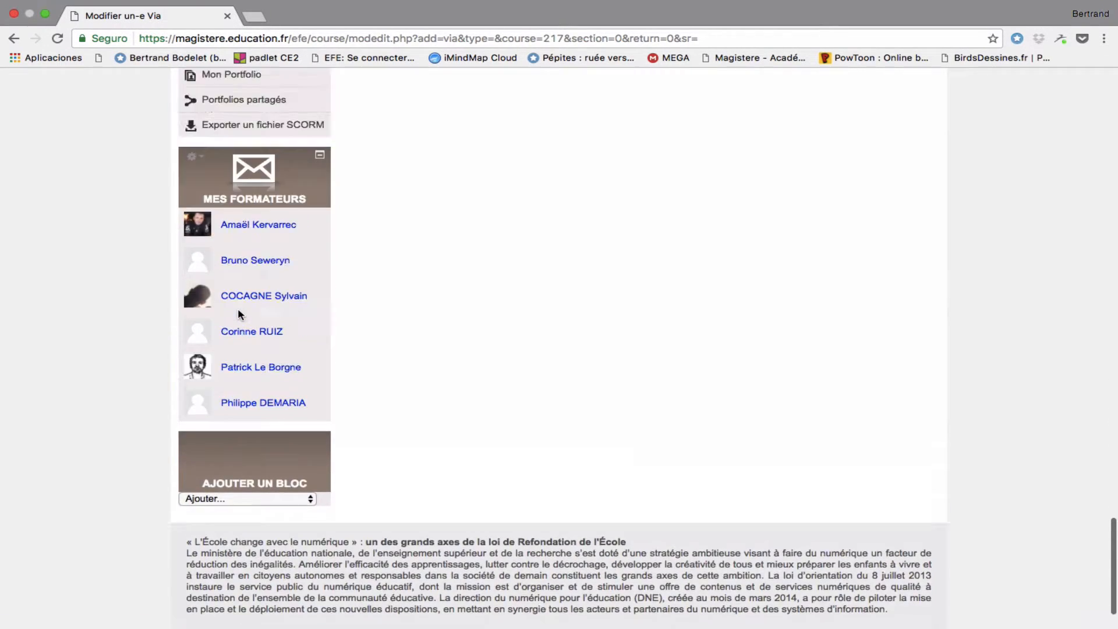
{"action": "scroll", "coordinate": [238, 308], "scroll_direction": "up", "scroll_amount": 18}
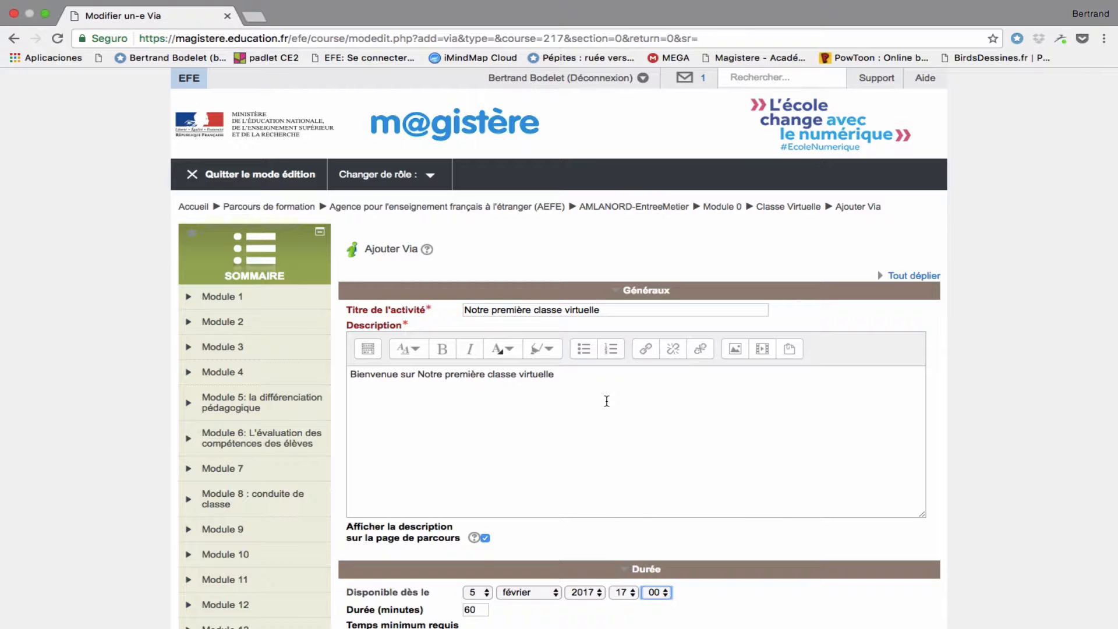
Set the reminder e-mail to "Une heure avant" and briefly view the session parameters.
{"action": "scroll", "coordinate": [607, 401], "scroll_direction": "down", "scroll_amount": 7}
{"action": "left_click", "coordinate": [541, 279]}
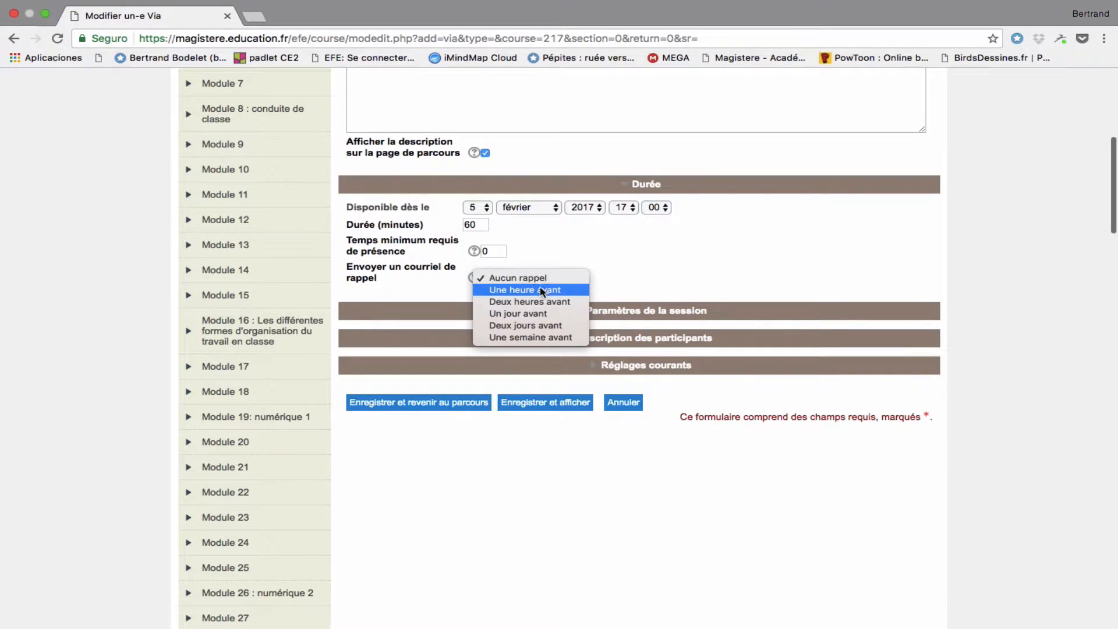
{"action": "left_click", "coordinate": [514, 290]}
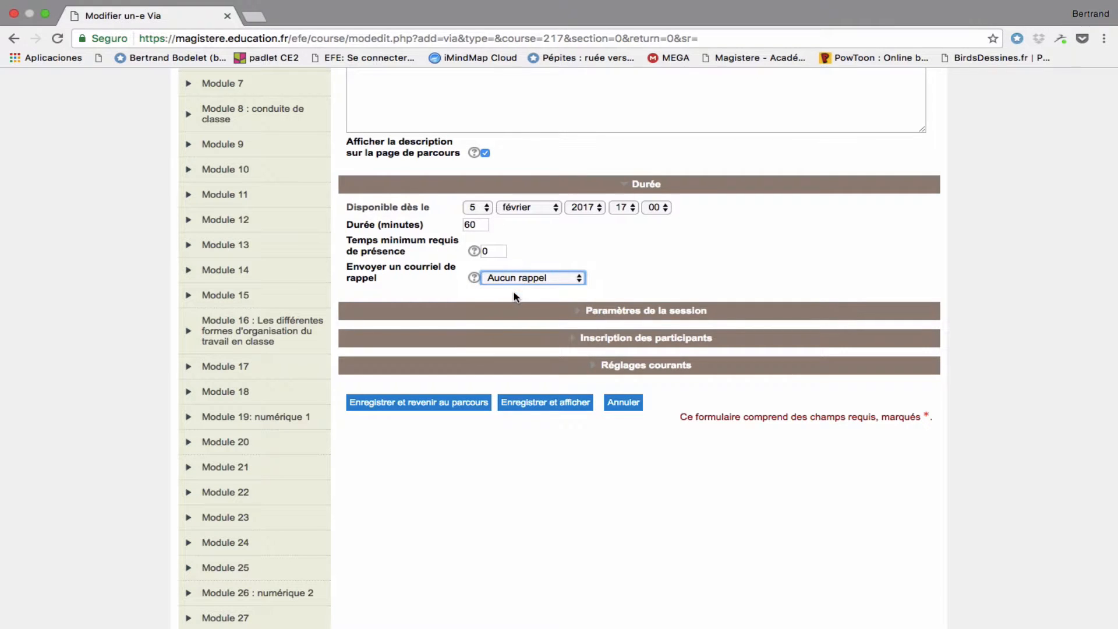
{"action": "left_click", "coordinate": [620, 314]}
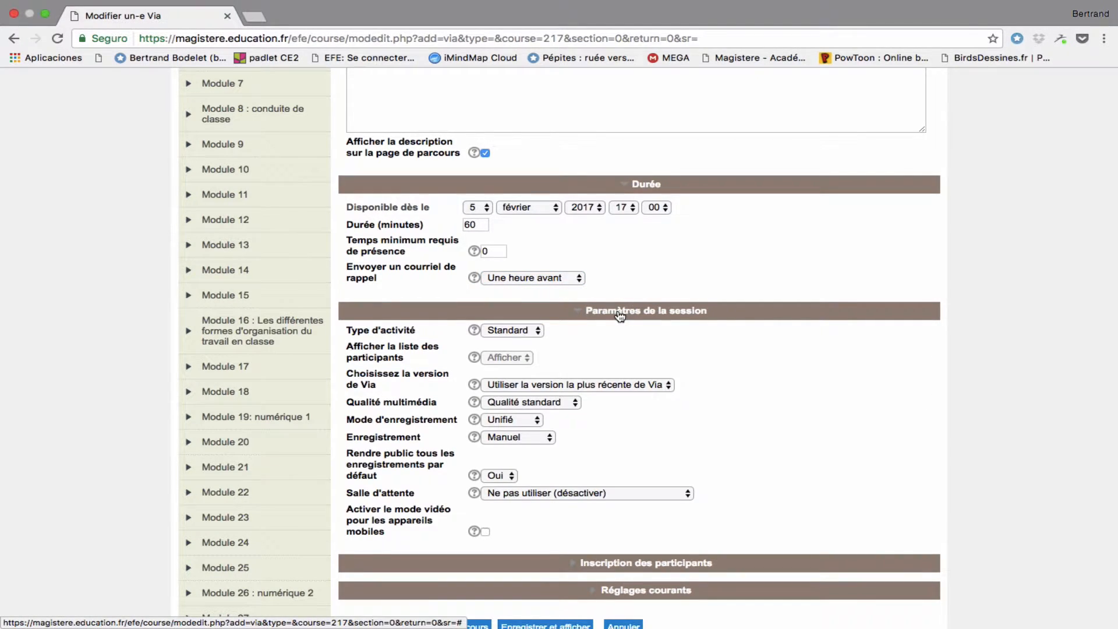
{"action": "left_click", "coordinate": [620, 315]}
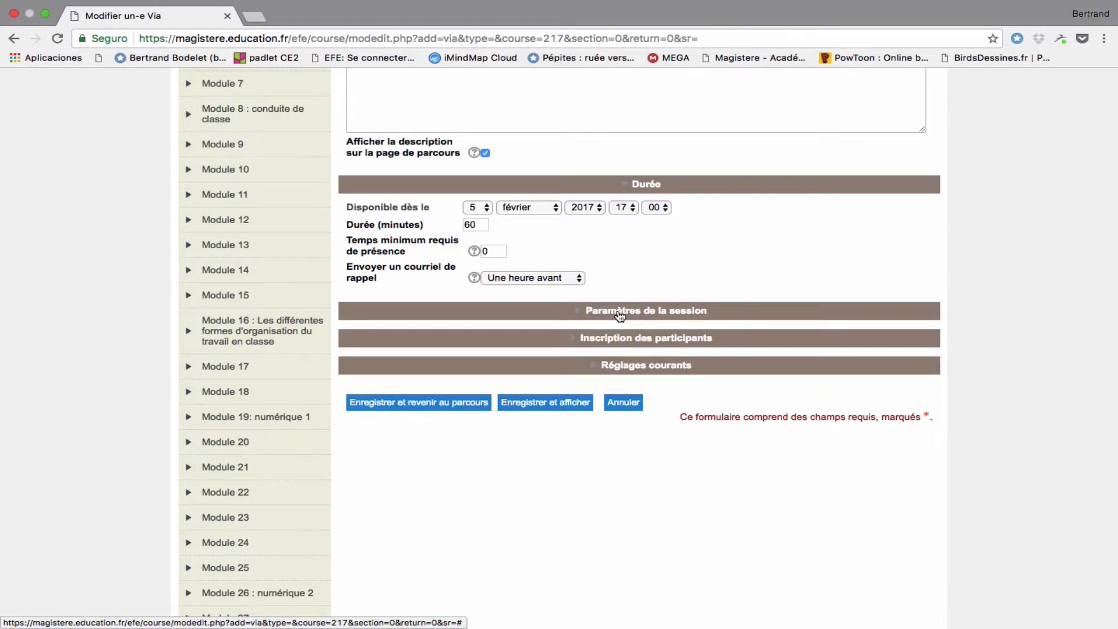
Set the participants' registration to "Inscription manuelle" and browse the list of potential participants.
{"action": "left_click", "coordinate": [641, 343]}
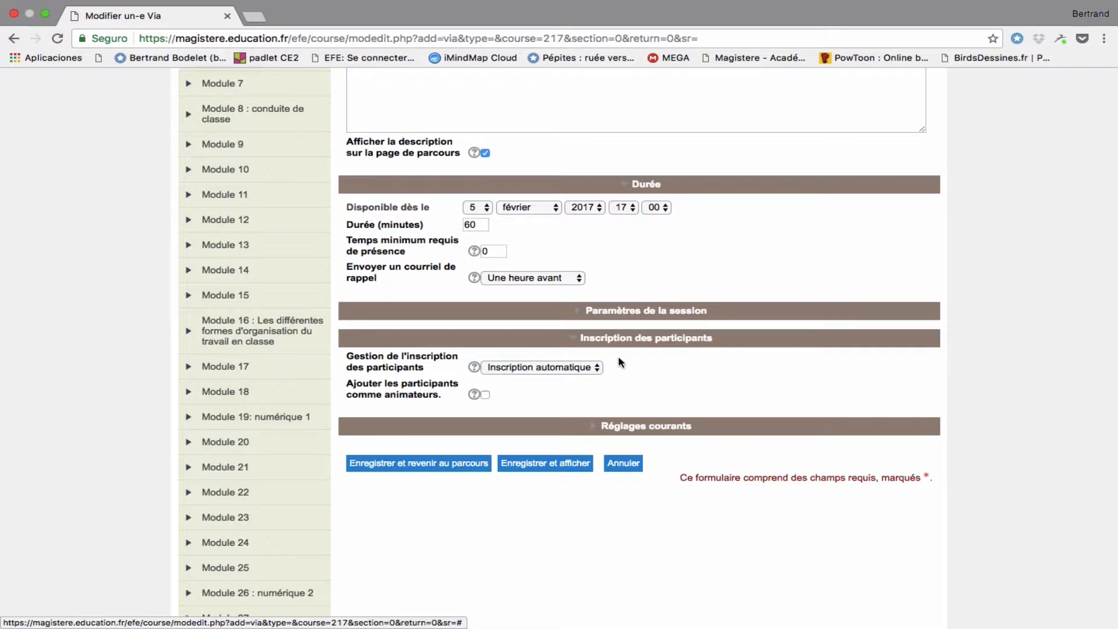
{"action": "left_click", "coordinate": [584, 368]}
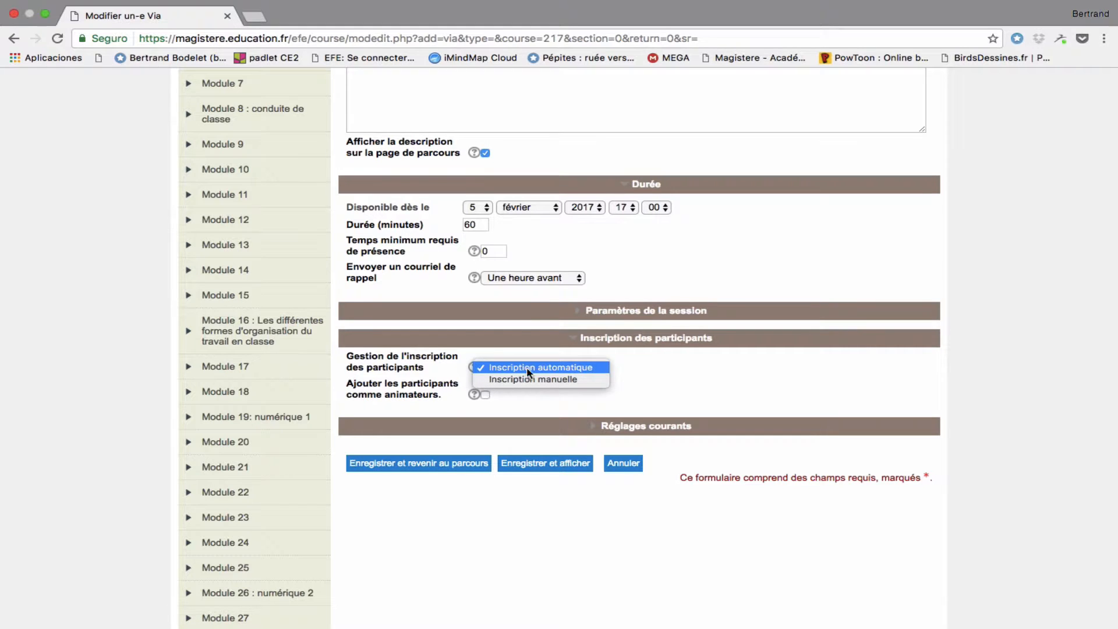
{"action": "left_click", "coordinate": [556, 380]}
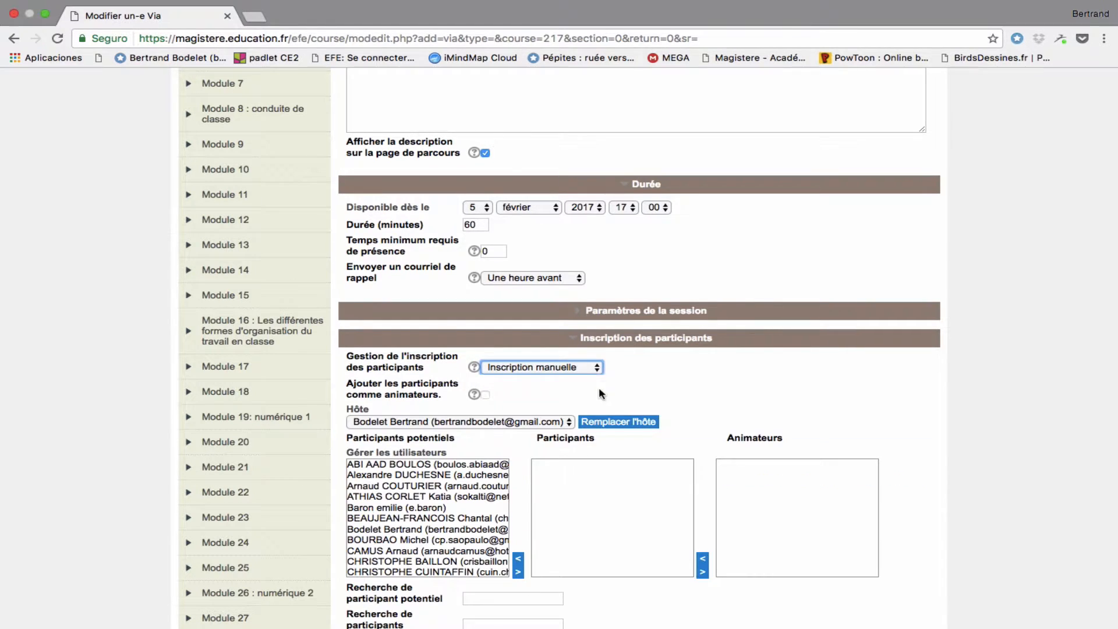
{"action": "scroll", "coordinate": [461, 492], "scroll_direction": "down", "scroll_amount": 3}
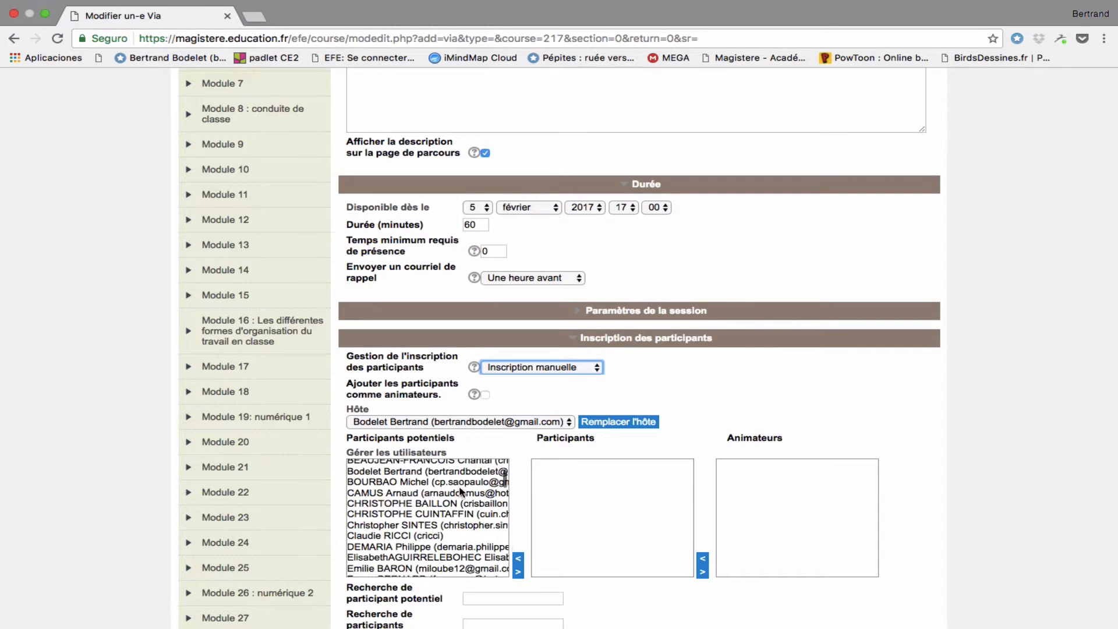
Examine the list of potential participants from beginning to end, along with the host and registration fields.
{"action": "scroll", "coordinate": [460, 492], "scroll_direction": "up", "scroll_amount": 1}
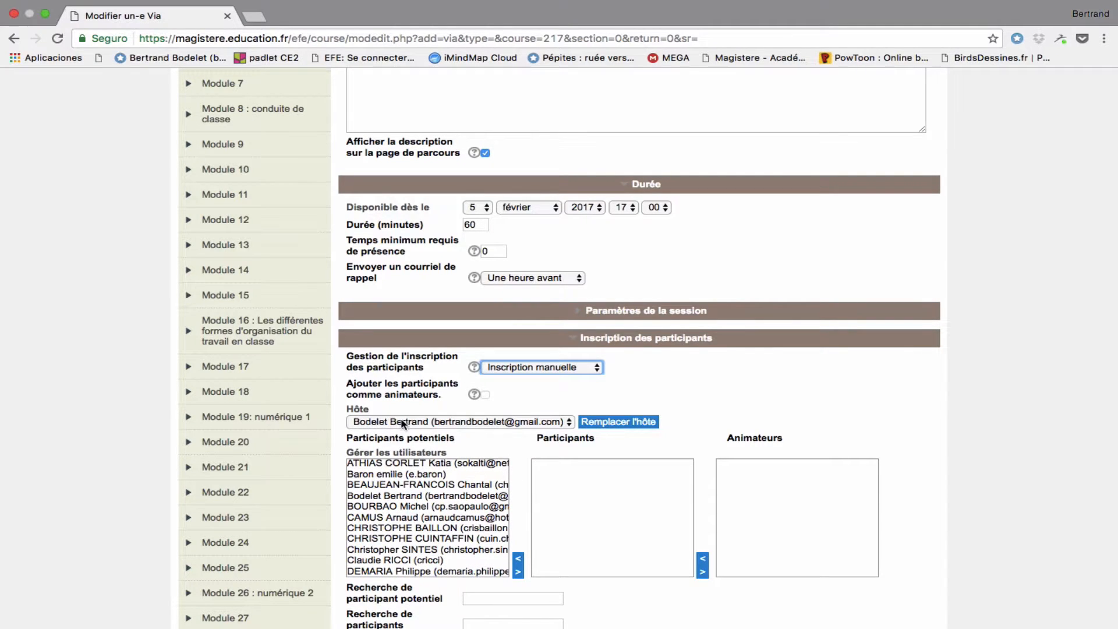
{"action": "left_click", "coordinate": [714, 385]}
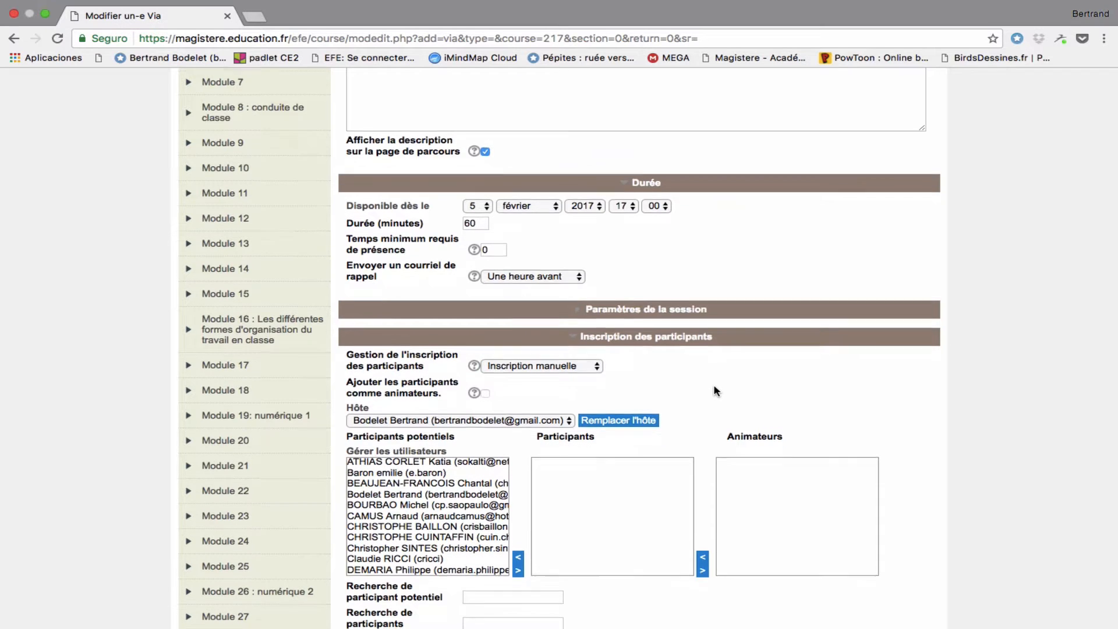
{"action": "scroll", "coordinate": [714, 386], "scroll_direction": "down", "scroll_amount": 3}
{"action": "scroll", "coordinate": [716, 390], "scroll_direction": "down", "scroll_amount": 2}
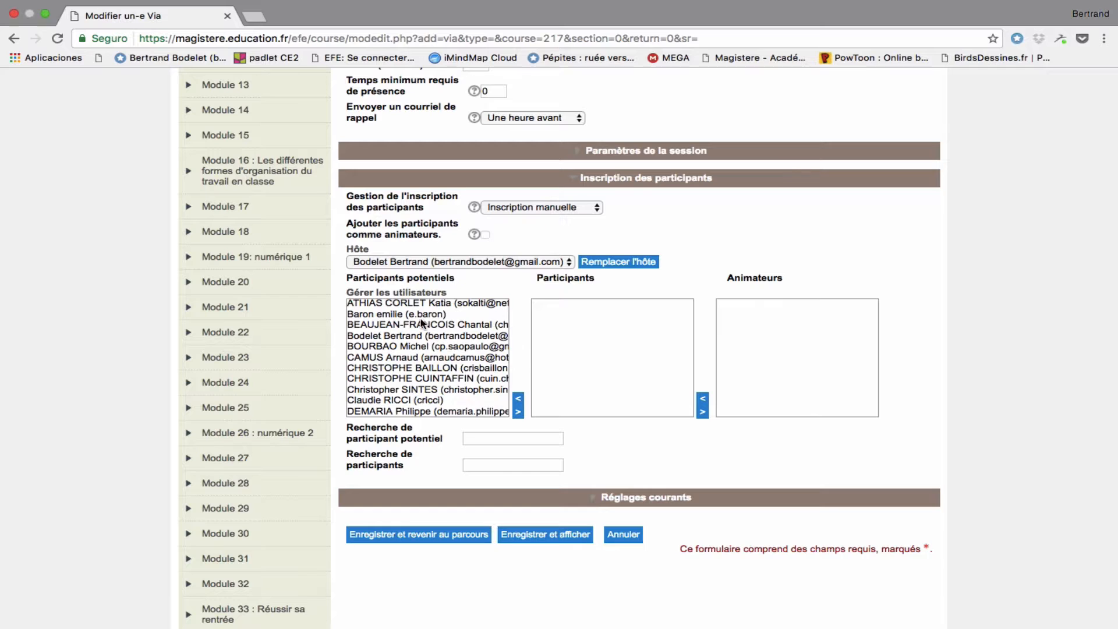
{"action": "scroll", "coordinate": [423, 345], "scroll_direction": "down", "scroll_amount": 15}
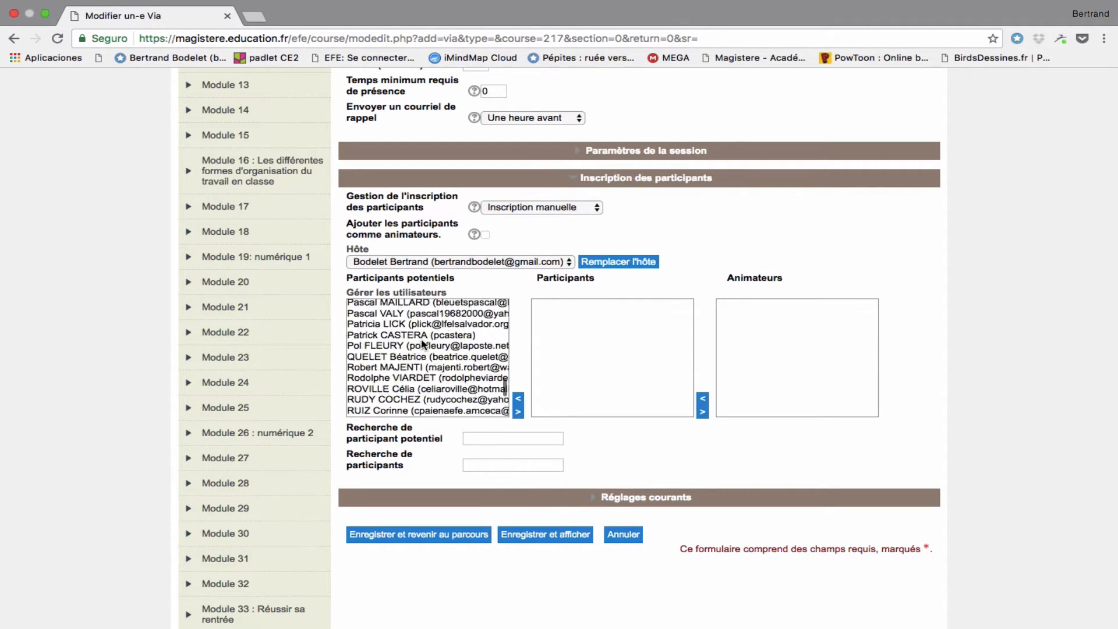
{"action": "scroll", "coordinate": [423, 345], "scroll_direction": "down", "scroll_amount": 6}
{"action": "scroll", "coordinate": [424, 345], "scroll_direction": "up", "scroll_amount": 4}
{"action": "scroll", "coordinate": [424, 345], "scroll_direction": "down", "scroll_amount": 4}
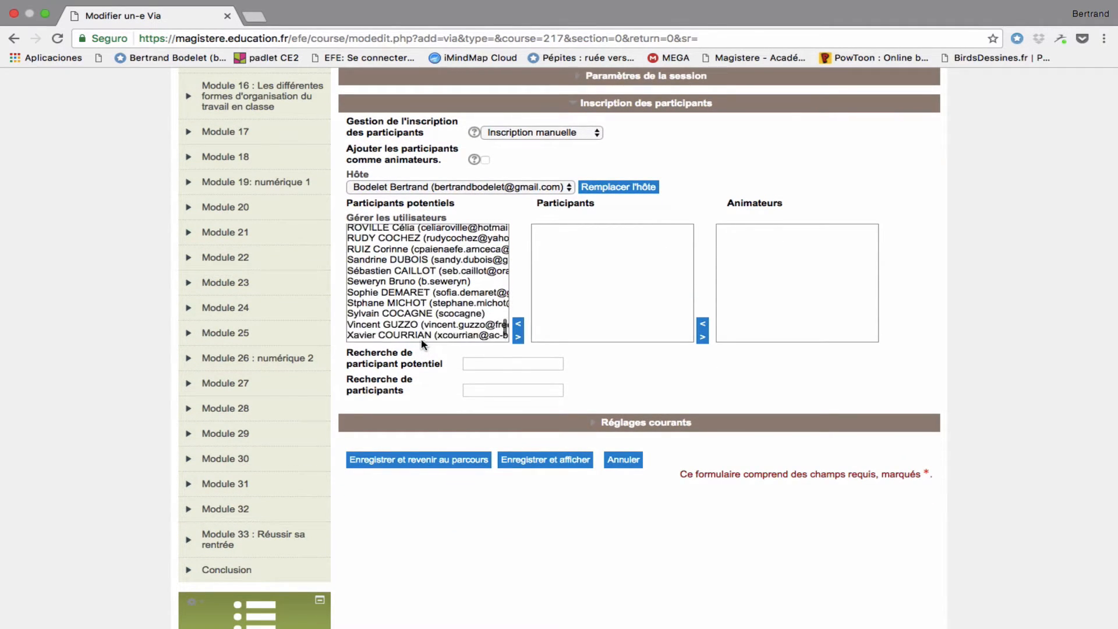
{"action": "scroll", "coordinate": [424, 344], "scroll_direction": "down", "scroll_amount": 2}
{"action": "scroll", "coordinate": [455, 311], "scroll_direction": "up", "scroll_amount": 8}
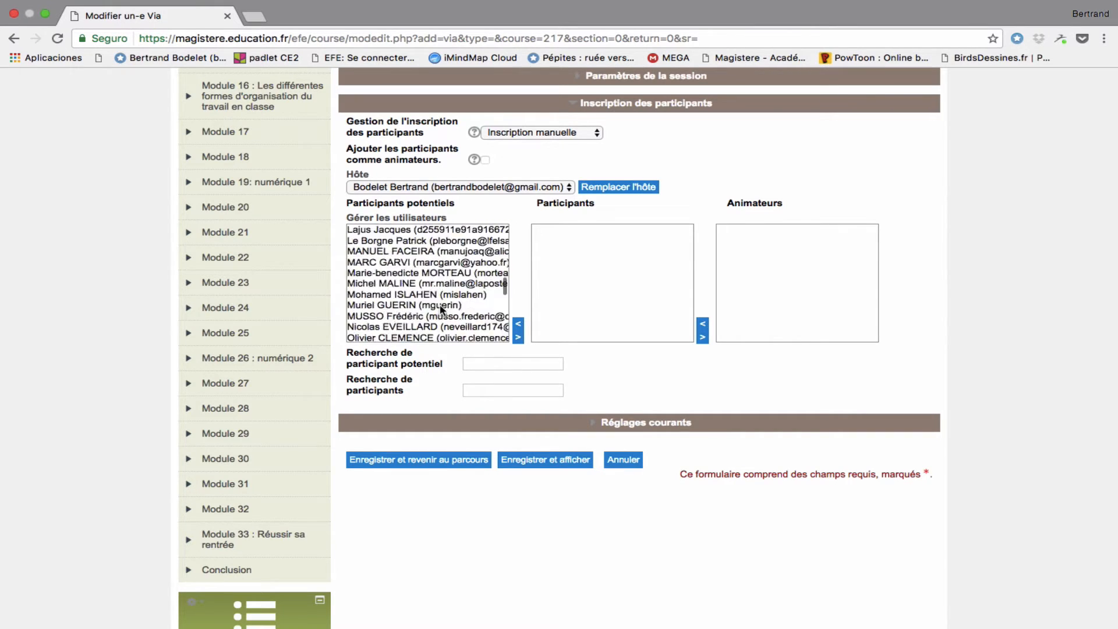
{"action": "scroll", "coordinate": [442, 309], "scroll_direction": "up", "scroll_amount": 12}
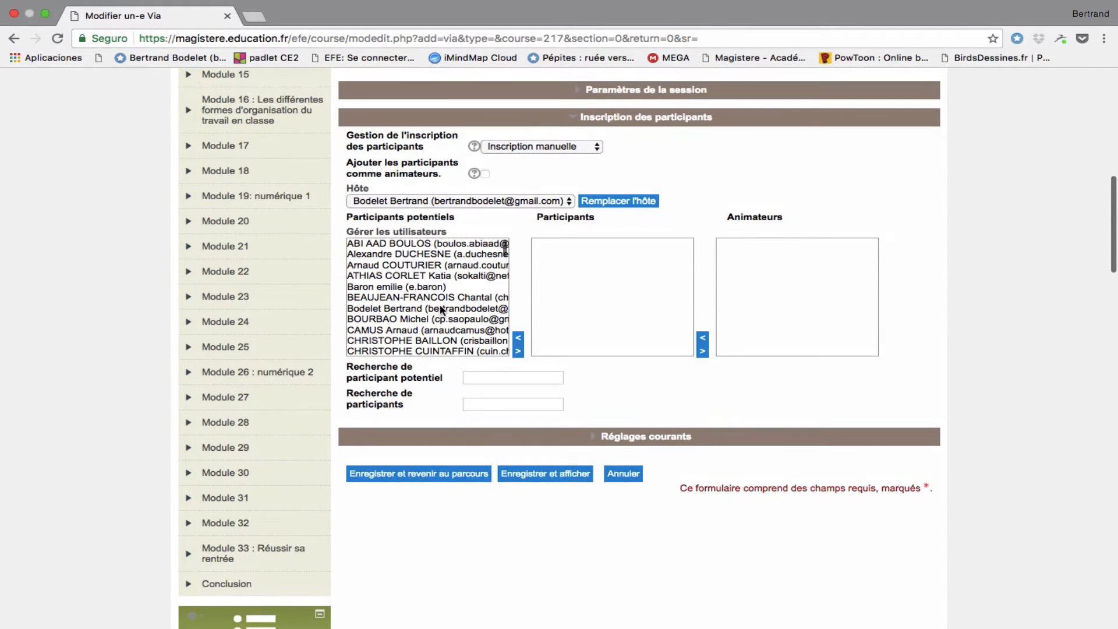
{"action": "scroll", "coordinate": [442, 310], "scroll_direction": "down", "scroll_amount": 8}
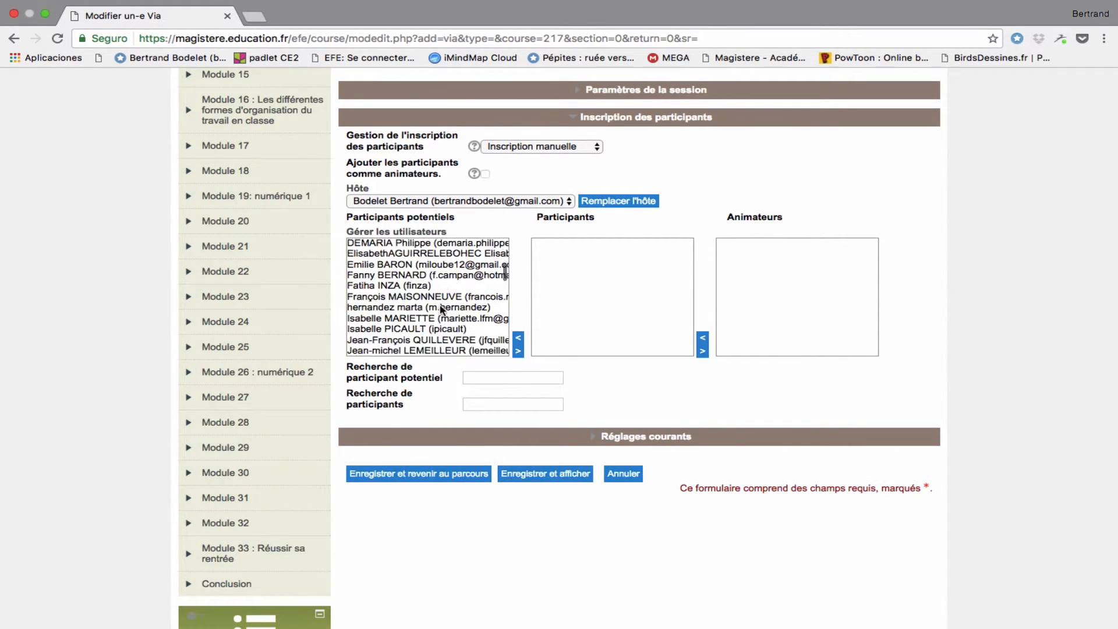
{"action": "scroll", "coordinate": [442, 309], "scroll_direction": "down", "scroll_amount": 6}
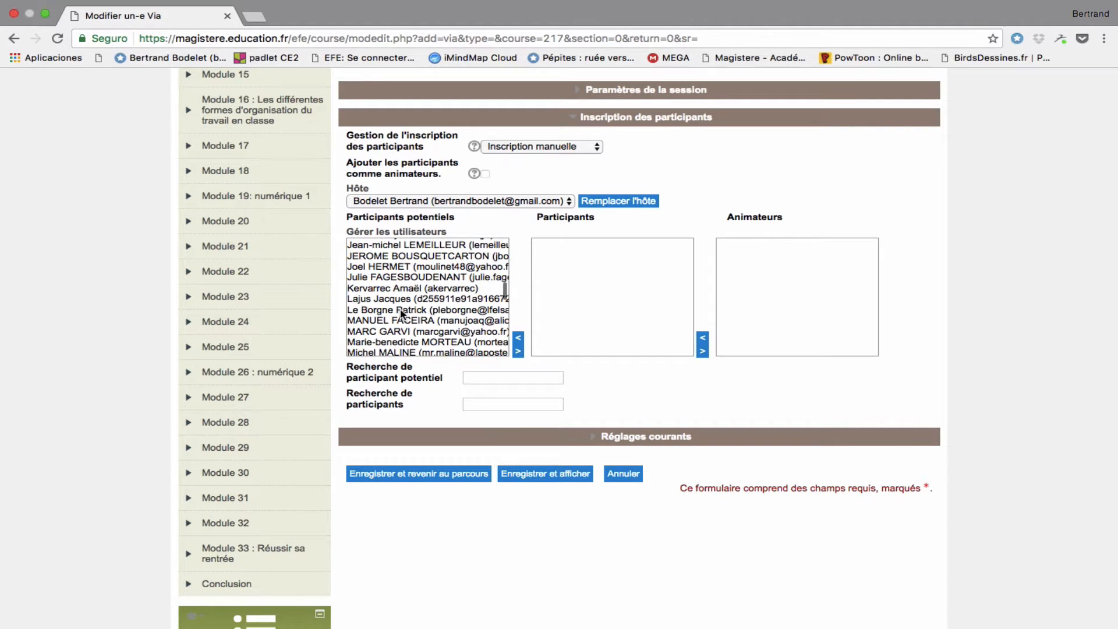
Filter the potential participants by the start of a person's surname and add the matching user to Participants.
{"action": "left_click", "coordinate": [401, 313]}
{"action": "left_click", "coordinate": [501, 378]}
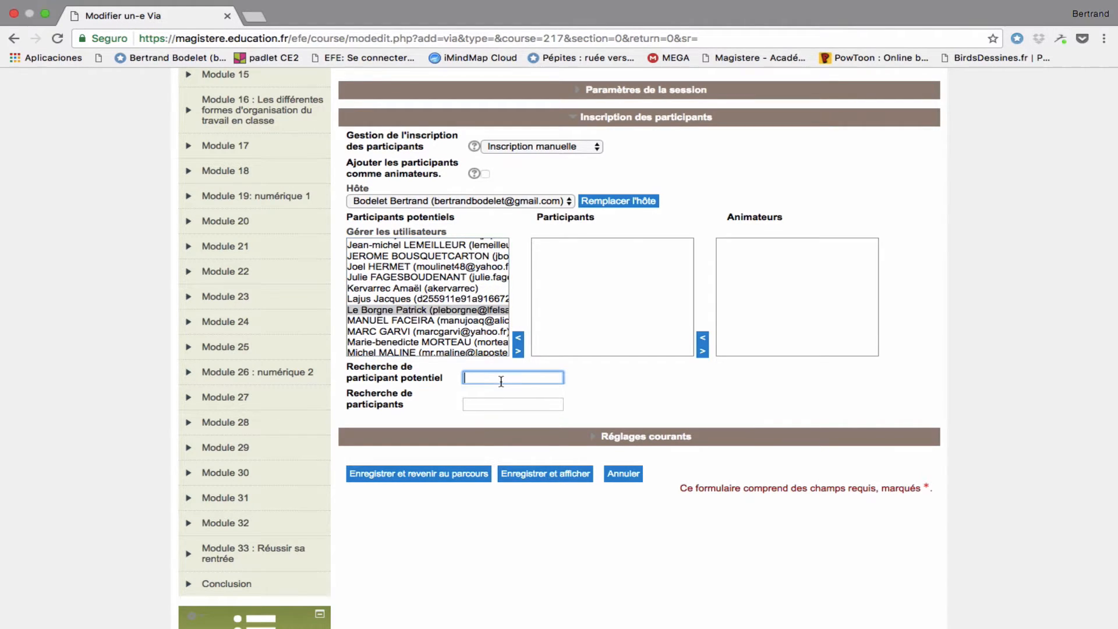
{"action": "type", "text": "le"}
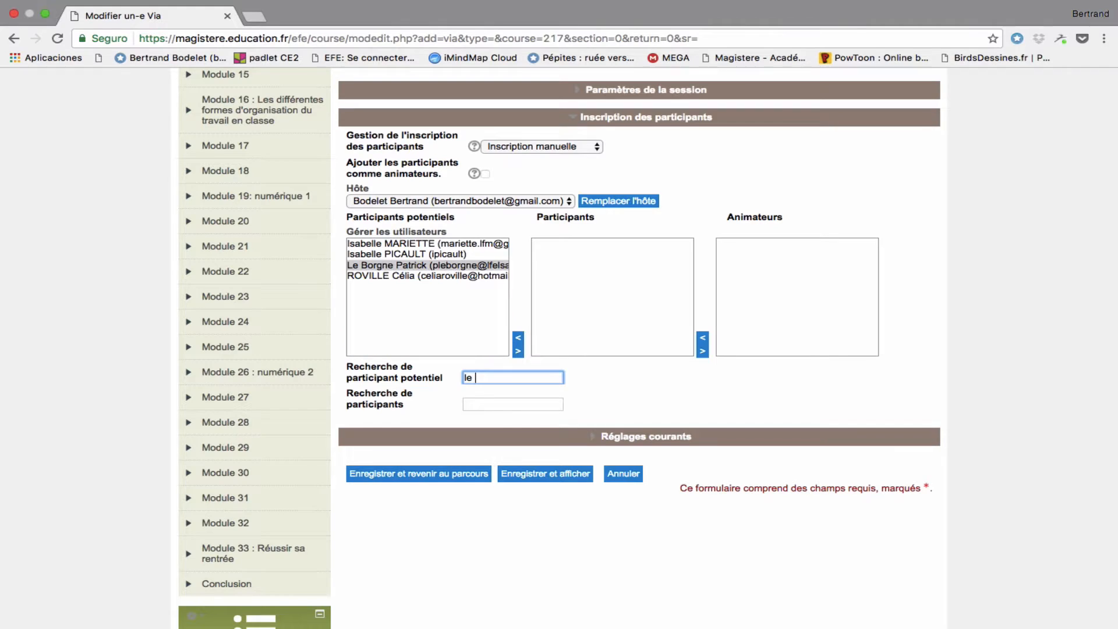
{"action": "left_click", "coordinate": [423, 267]}
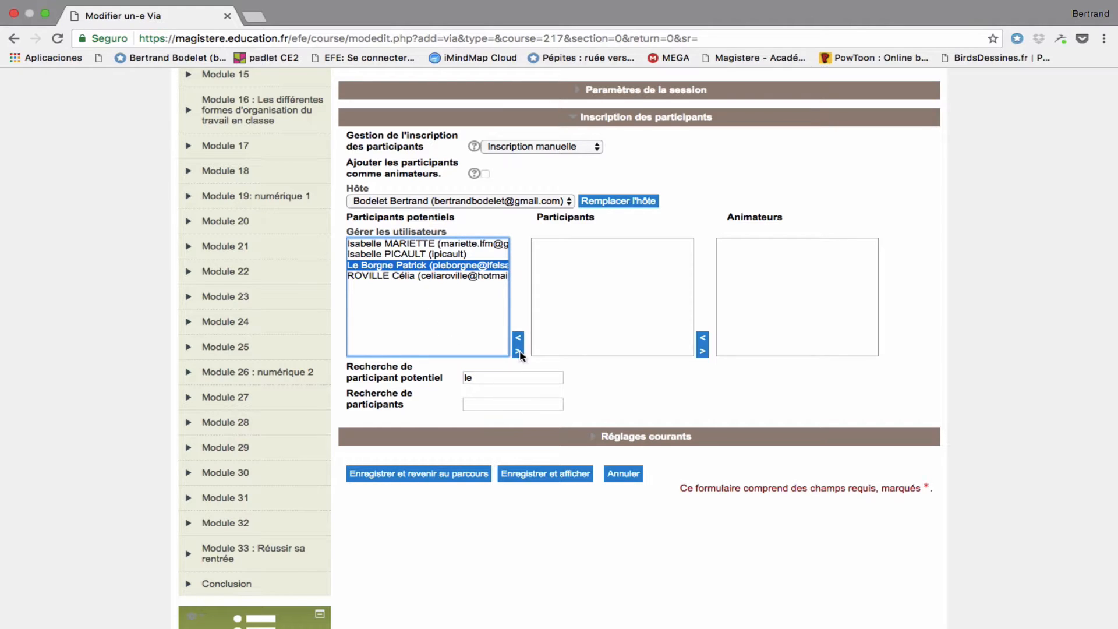
{"action": "scroll", "coordinate": [518, 354], "scroll_direction": "up", "scroll_amount": 1}
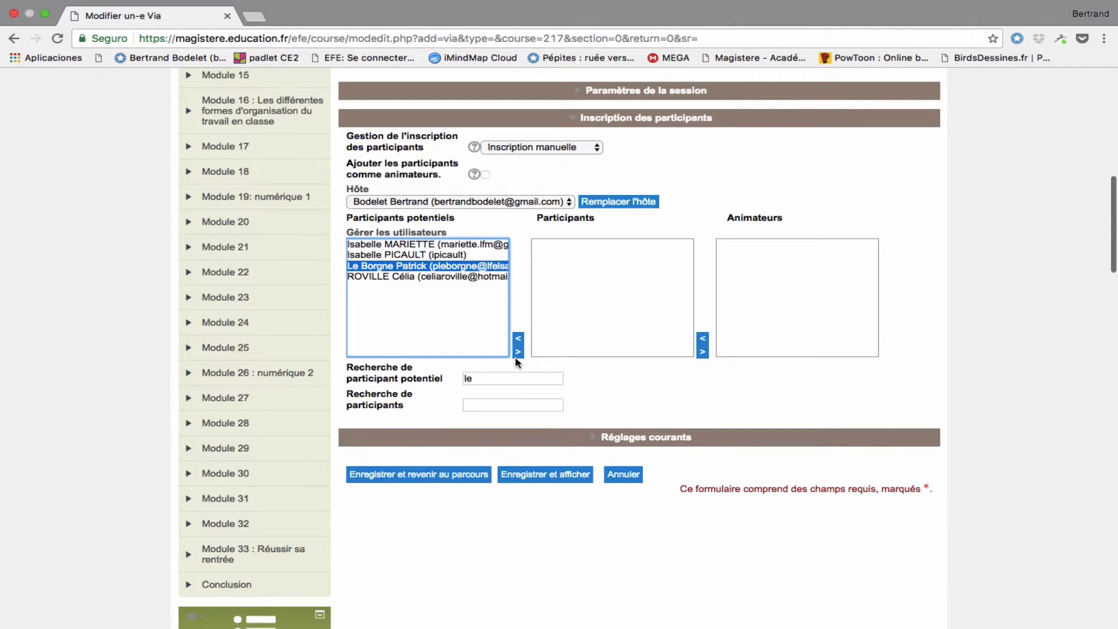
{"action": "left_click", "coordinate": [519, 352]}
Move the added participant to Animateurs, then make a second user from the potential participants an animateur too.
{"action": "left_click", "coordinate": [580, 245]}
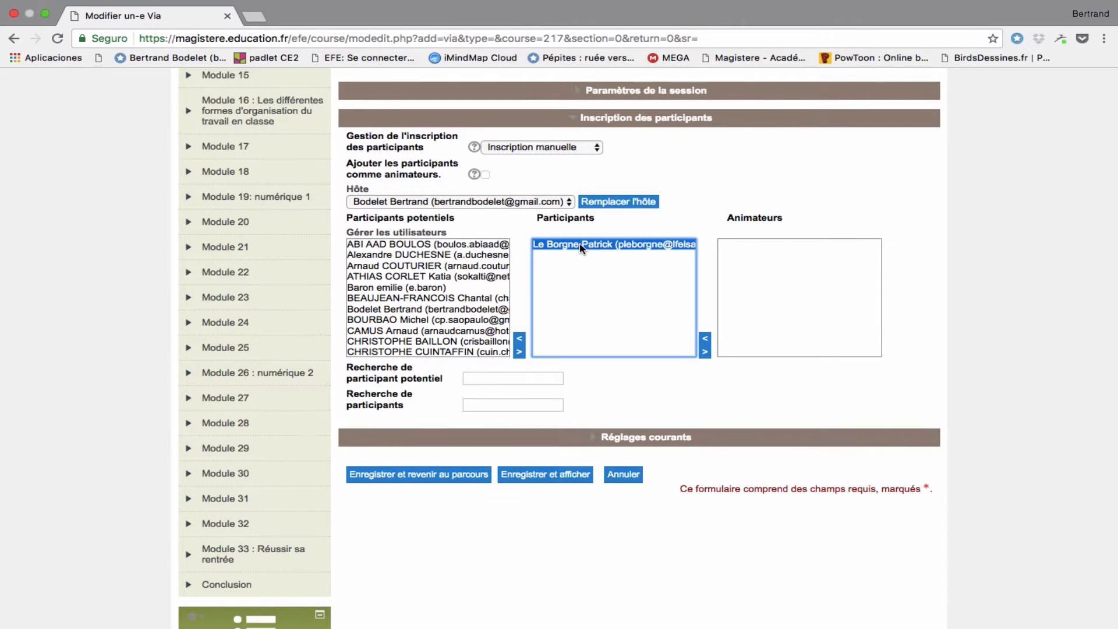
{"action": "left_click", "coordinate": [705, 352]}
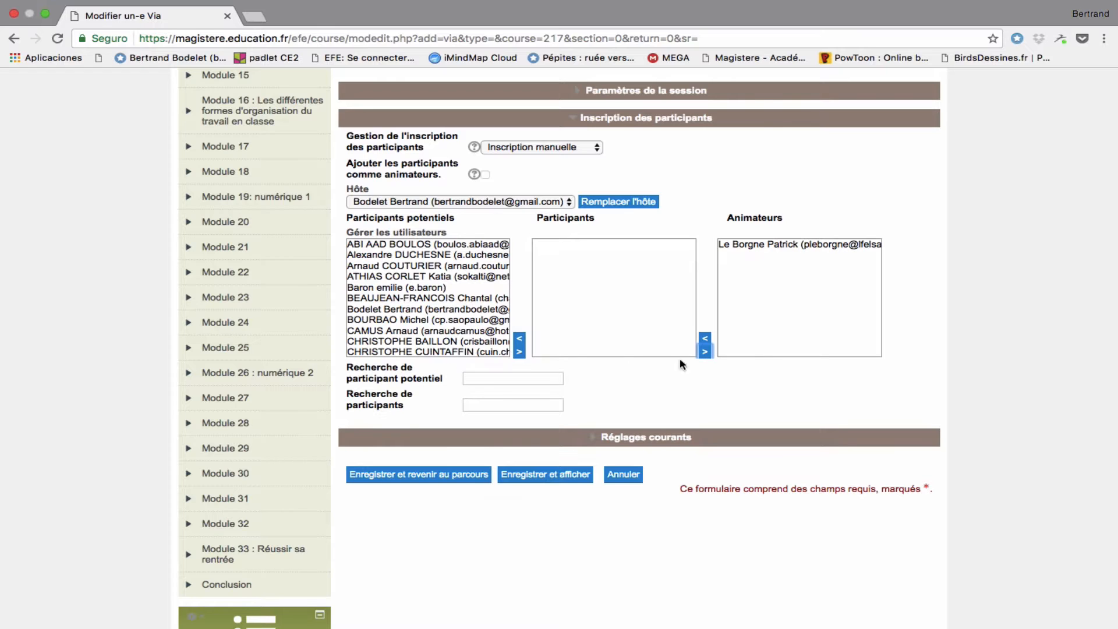
{"action": "left_click", "coordinate": [704, 352]}
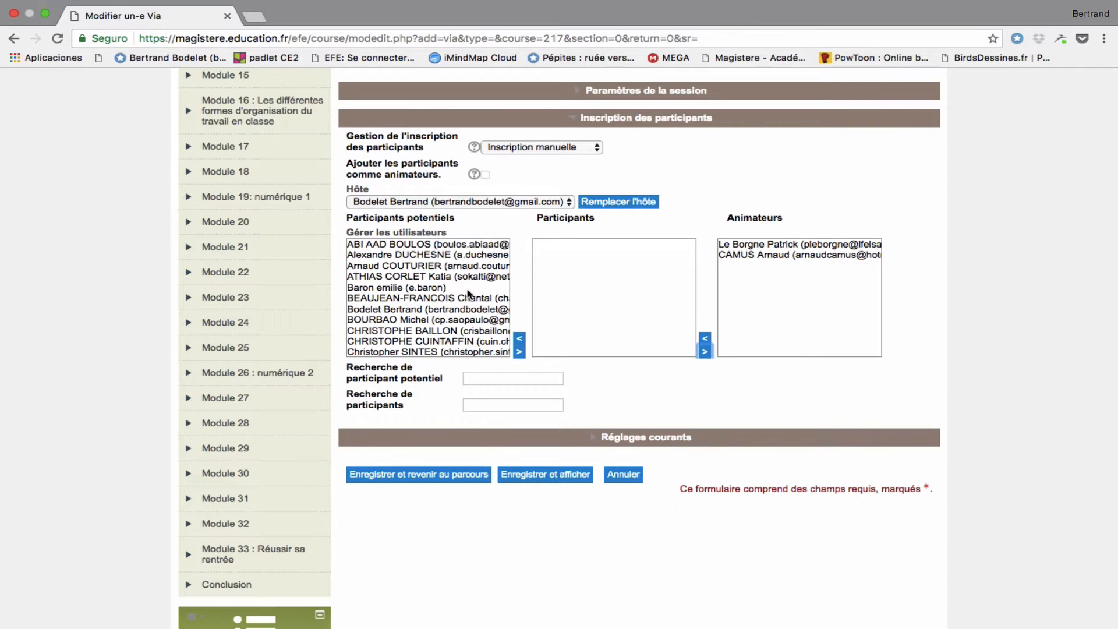
Set the participants' registration to "Inscription automatique" and save the activity, returning to the course.
{"action": "left_click", "coordinate": [577, 149]}
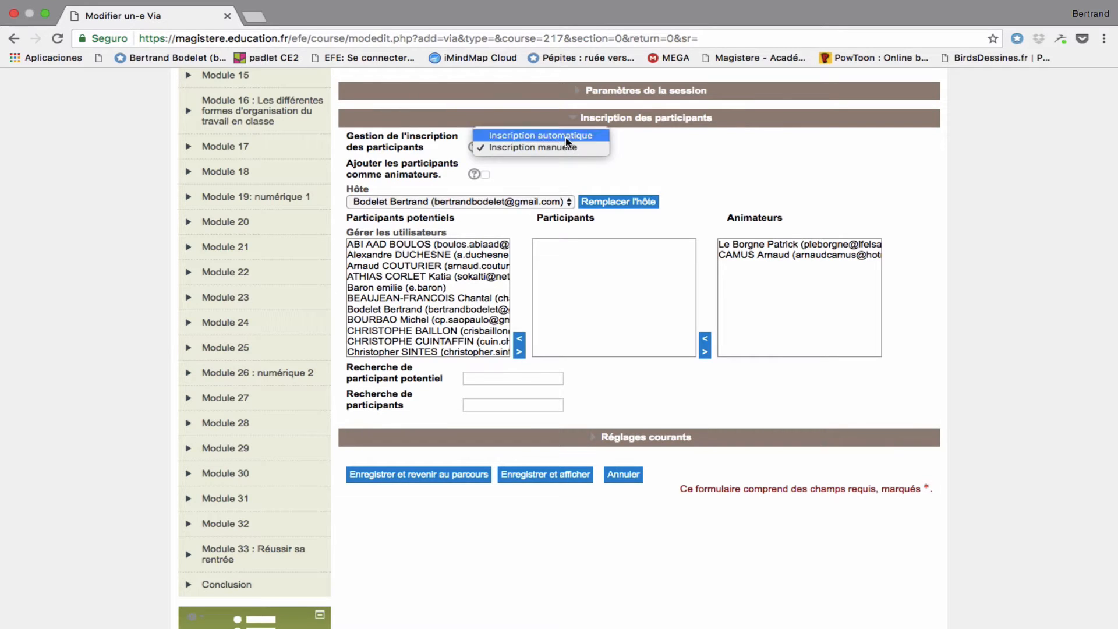
{"action": "left_click", "coordinate": [567, 140]}
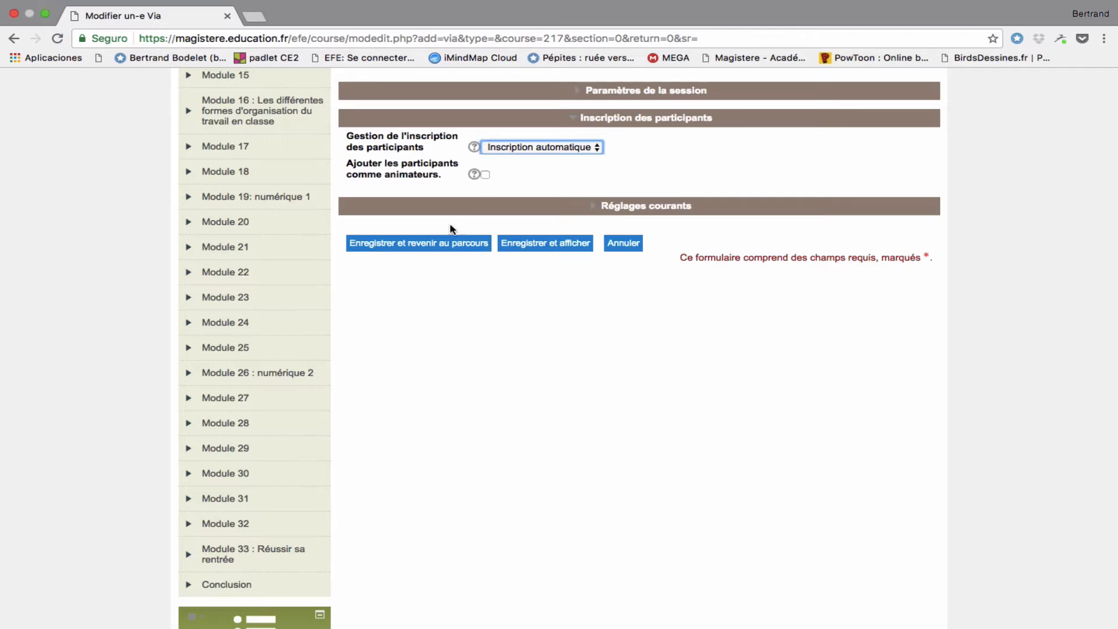
{"action": "left_click", "coordinate": [604, 206]}
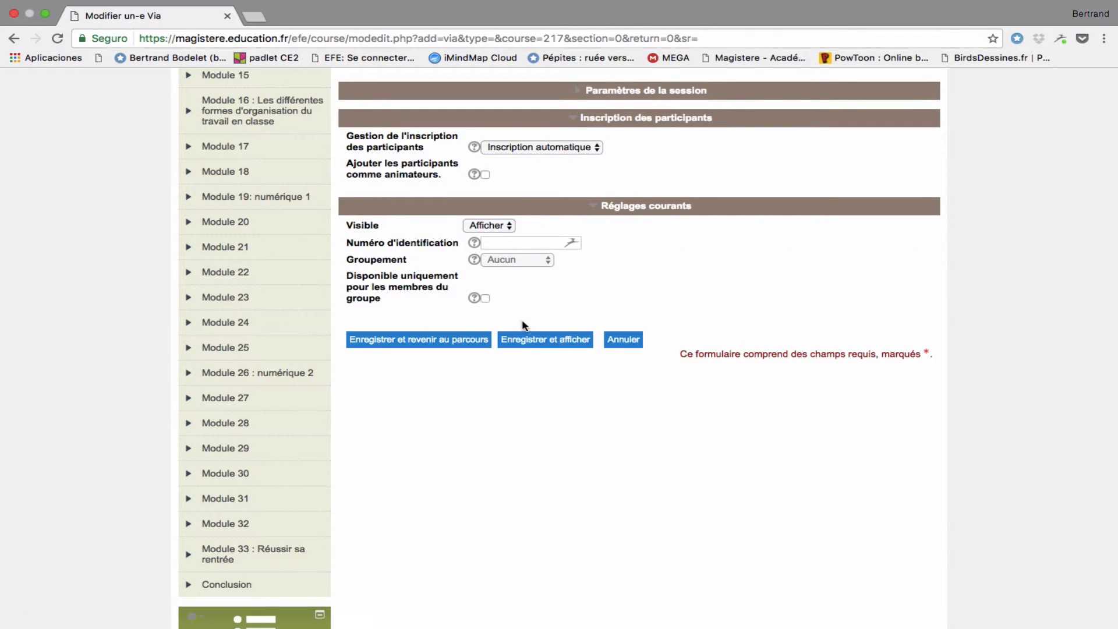
{"action": "left_click", "coordinate": [606, 206]}
{"action": "left_click", "coordinate": [436, 249]}
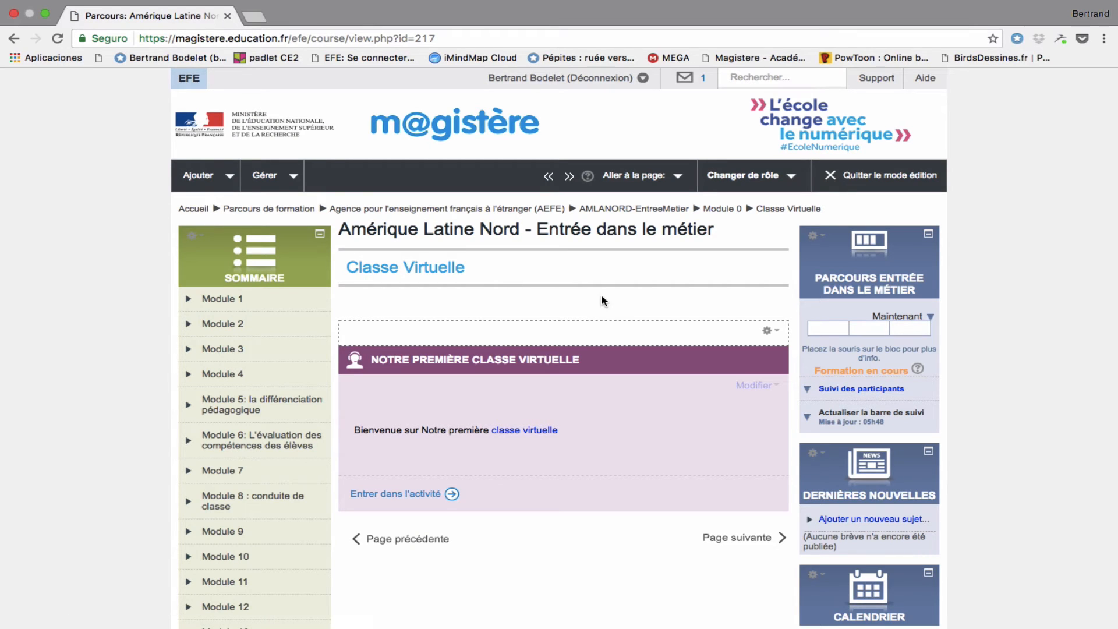
Look over the new activity on the Classe Virtuelle page and highlight the page's web address.
{"action": "scroll", "coordinate": [554, 282], "scroll_direction": "down", "scroll_amount": 3}
{"action": "scroll", "coordinate": [554, 282], "scroll_direction": "down", "scroll_amount": 2}
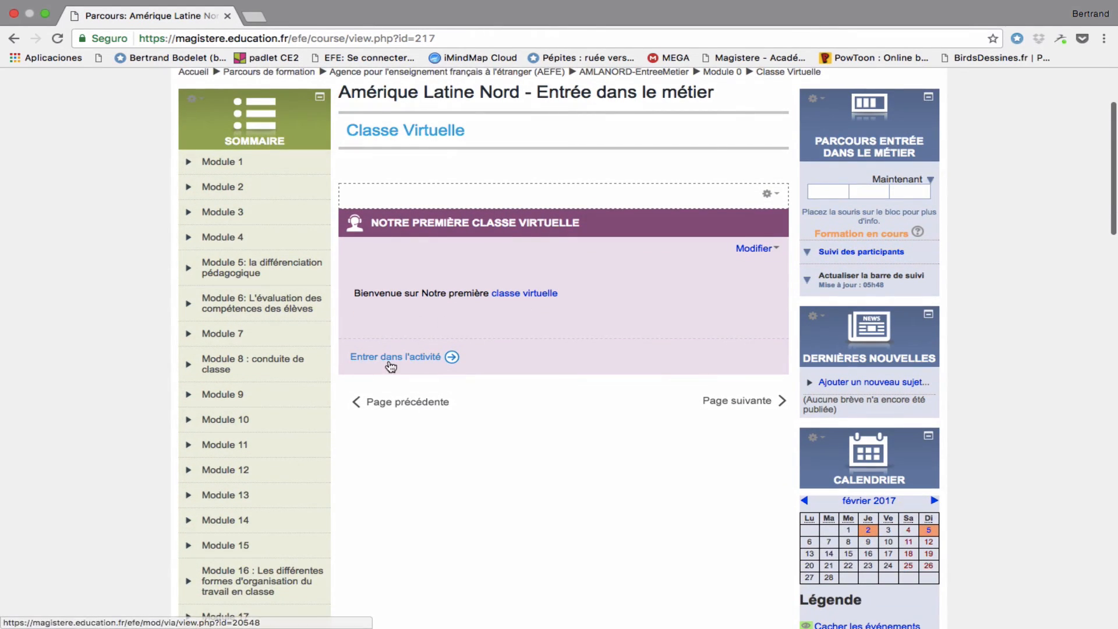
{"action": "scroll", "coordinate": [406, 340], "scroll_direction": "down", "scroll_amount": 2}
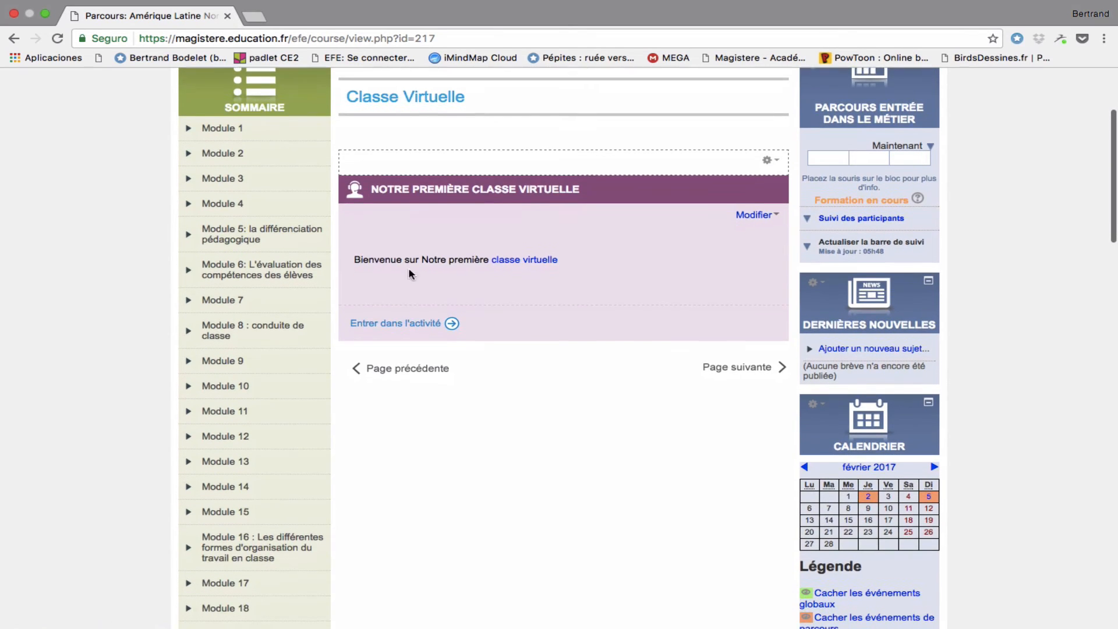
{"action": "left_click", "coordinate": [478, 43]}
{"action": "double_click", "coordinate": [478, 43]}
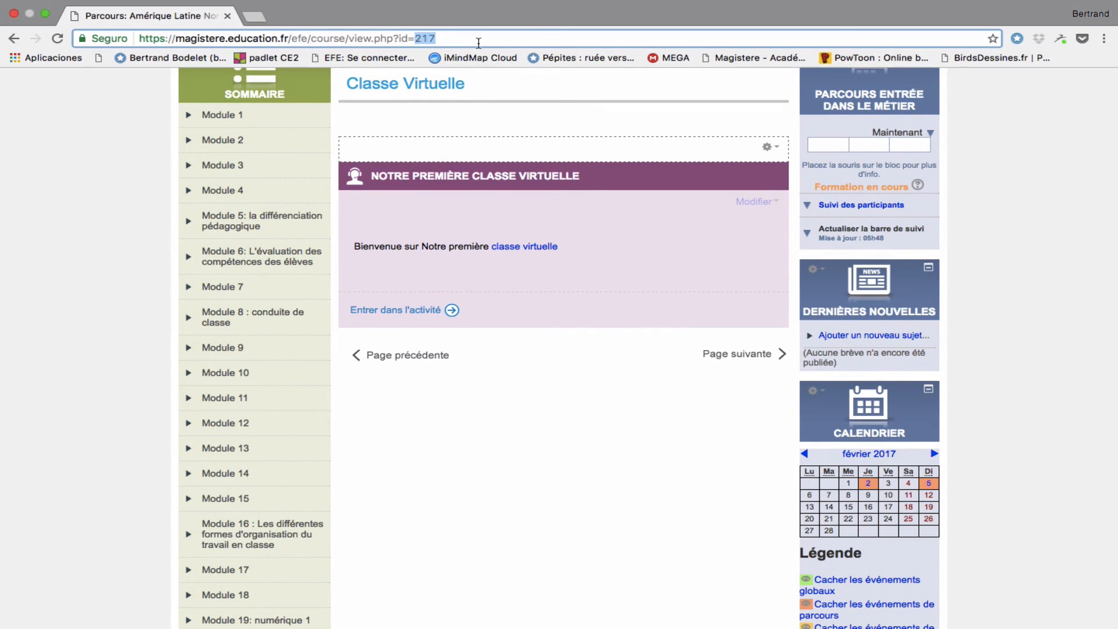
{"action": "left_click", "coordinate": [478, 43]}
{"action": "left_click", "coordinate": [455, 392]}
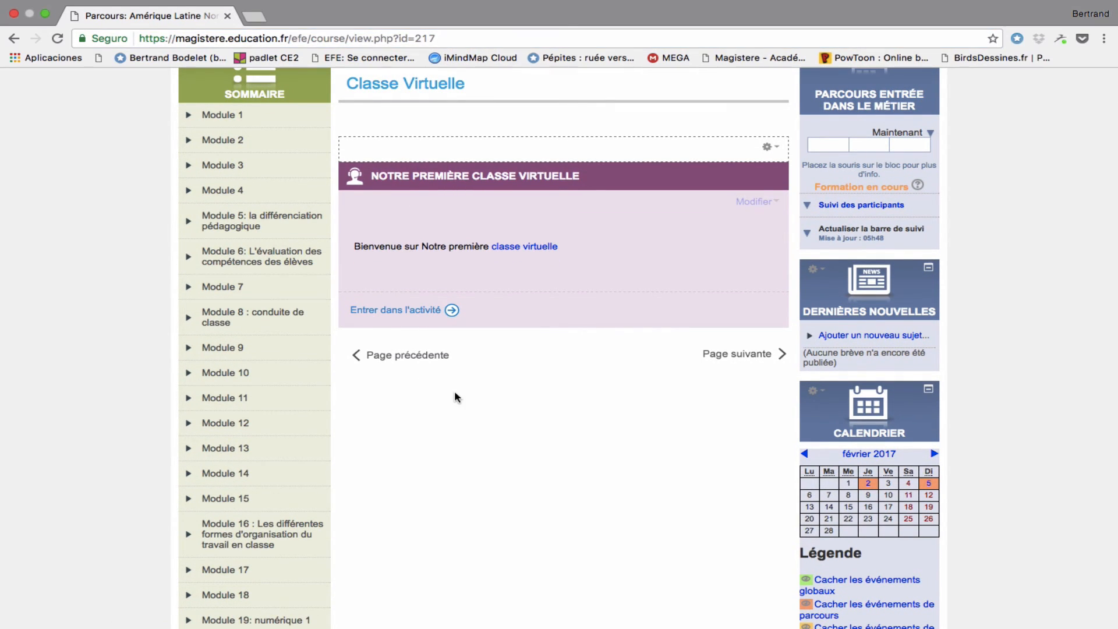
{"action": "left_click", "coordinate": [458, 38]}
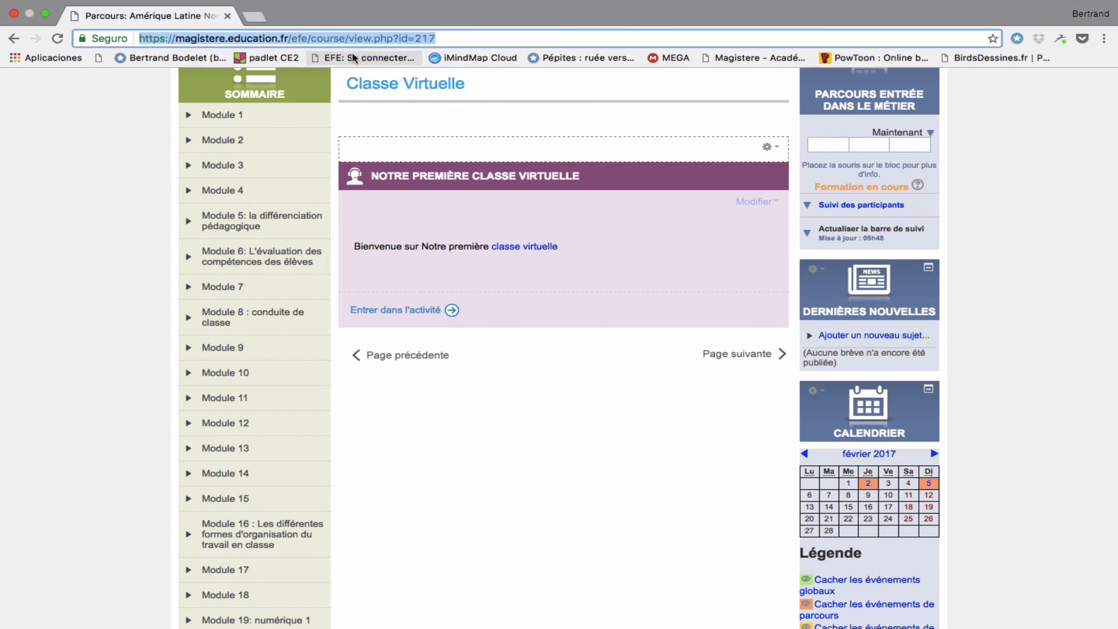
Enter the "Notre première classe virtuelle" activity from the Classe Virtuelle page.
{"action": "scroll", "coordinate": [465, 439], "scroll_direction": "up", "scroll_amount": 1}
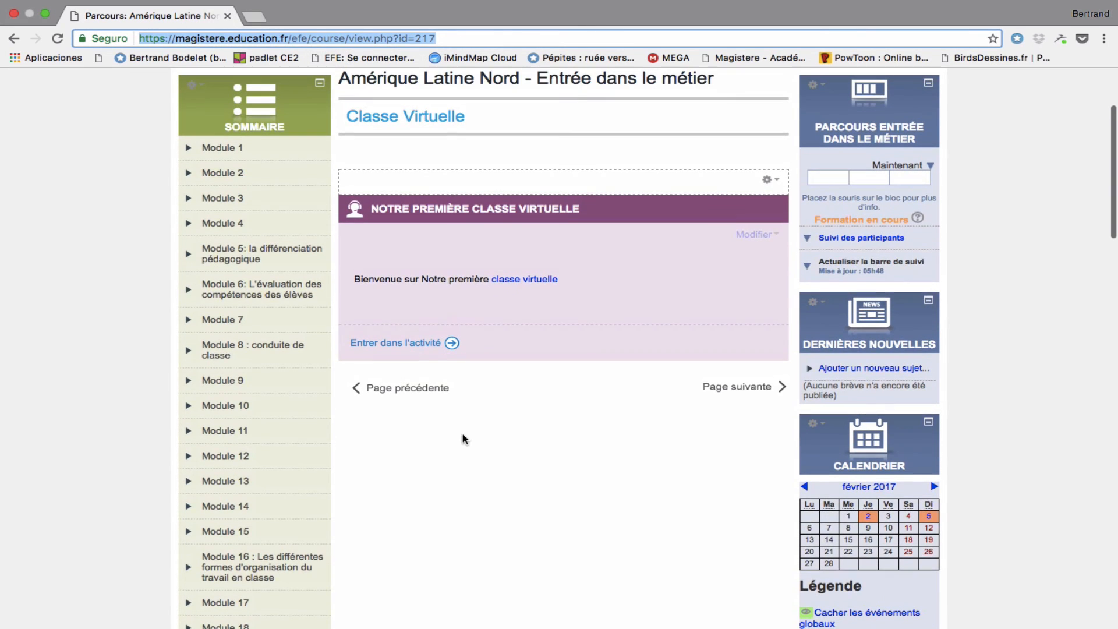
{"action": "left_click", "coordinate": [395, 346]}
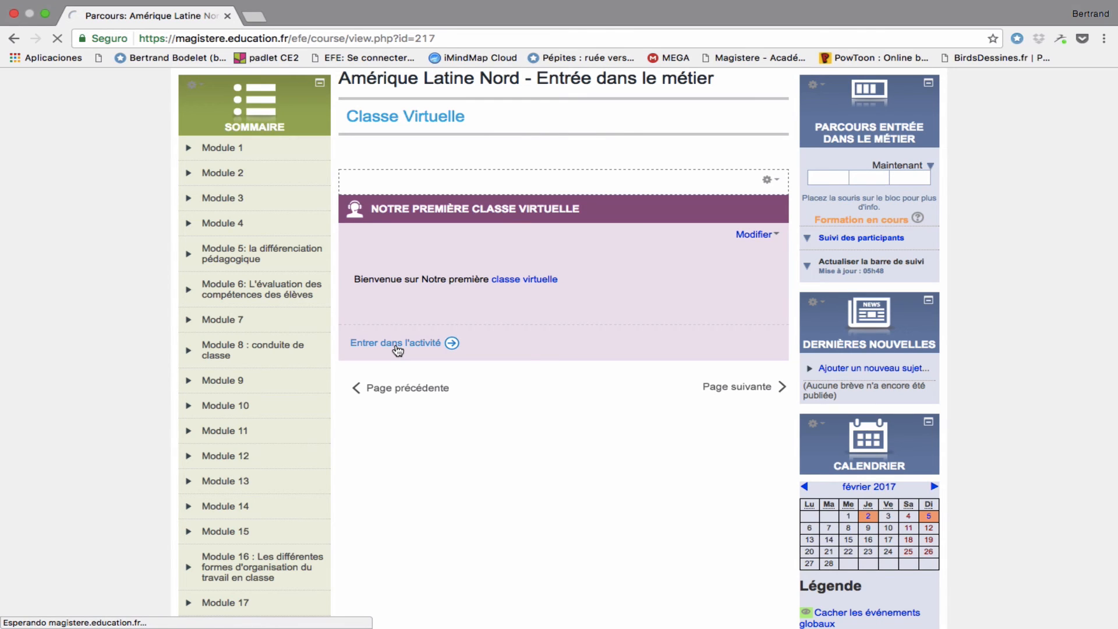